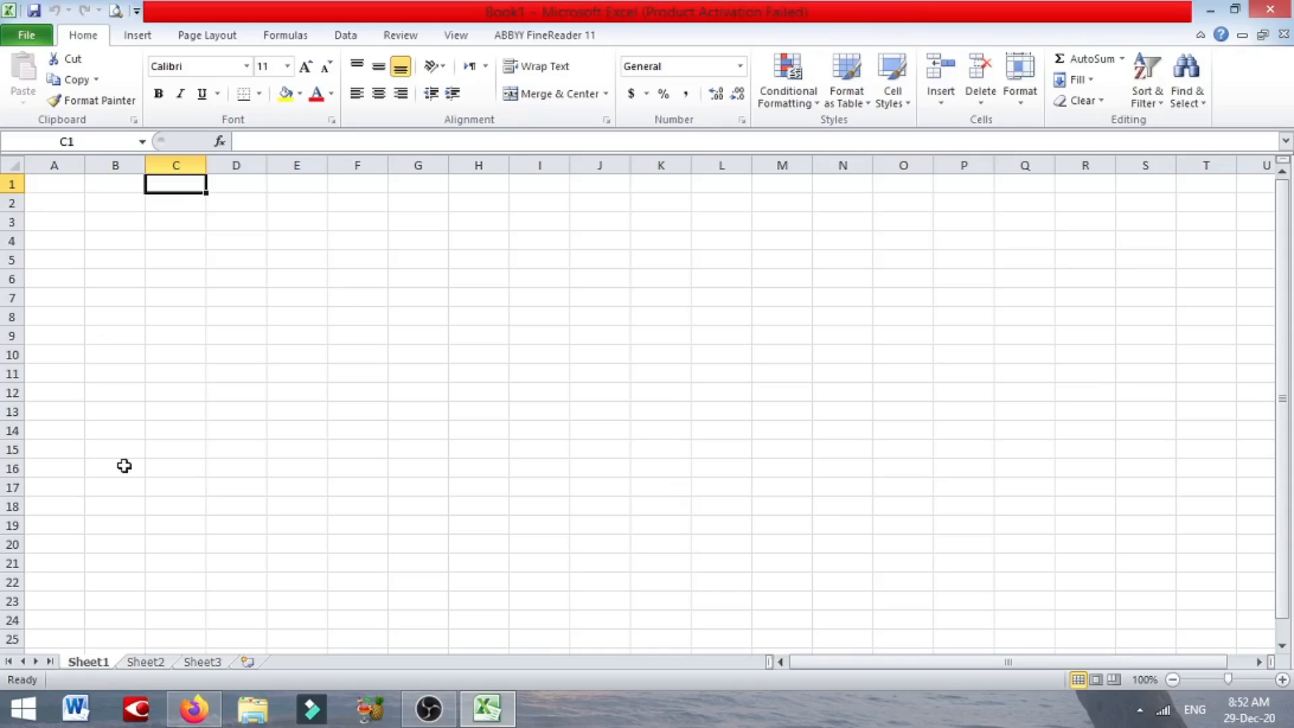
Step: Open the workbook's save dialog, browse to the Downloads folder, review the available file types, and cancel without saving
{"action": "left_click", "coordinate": [30, 37]}
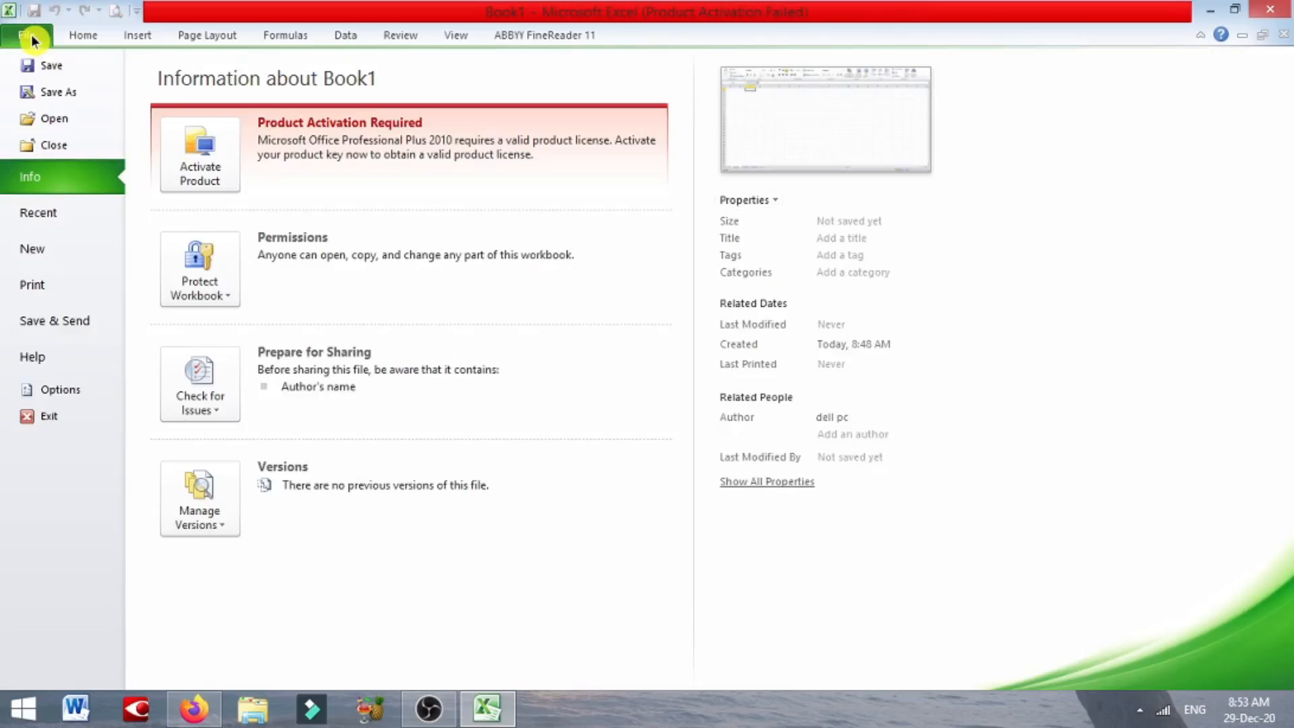
{"action": "left_click", "coordinate": [66, 66]}
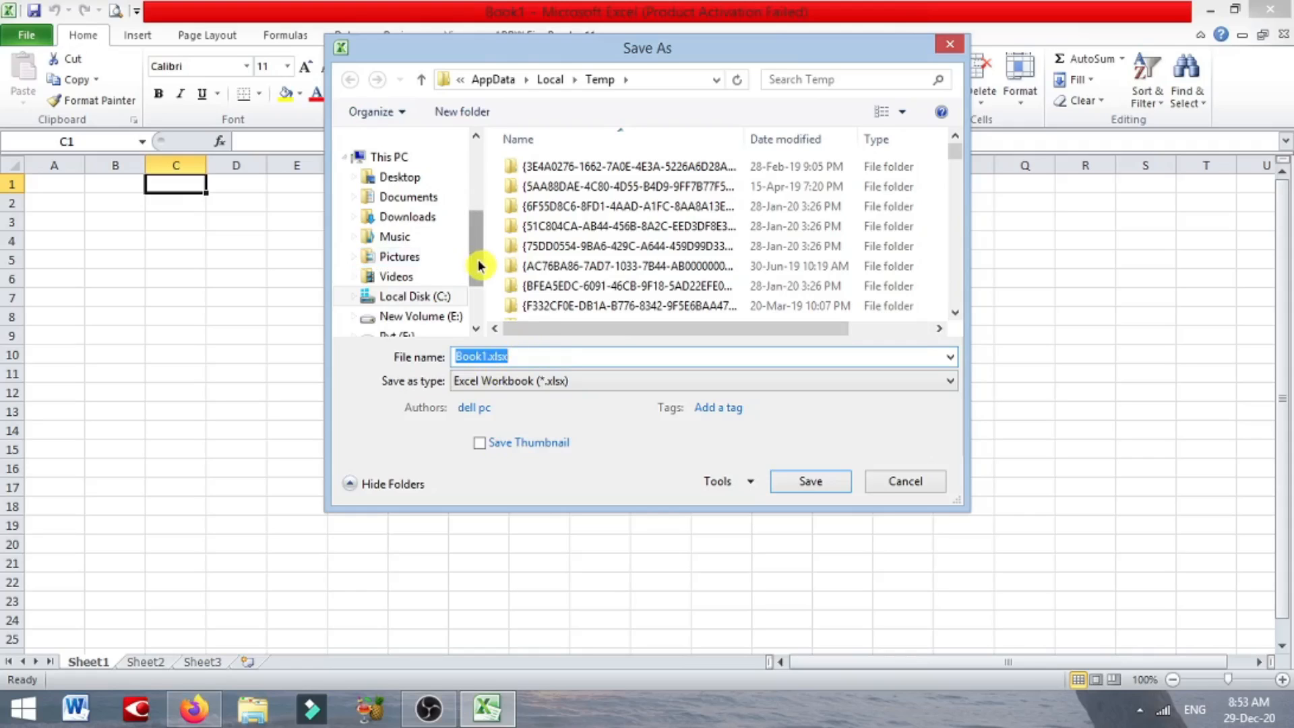
{"action": "left_click_drag", "start_coordinate": [478, 265], "coordinate": [479, 320]}
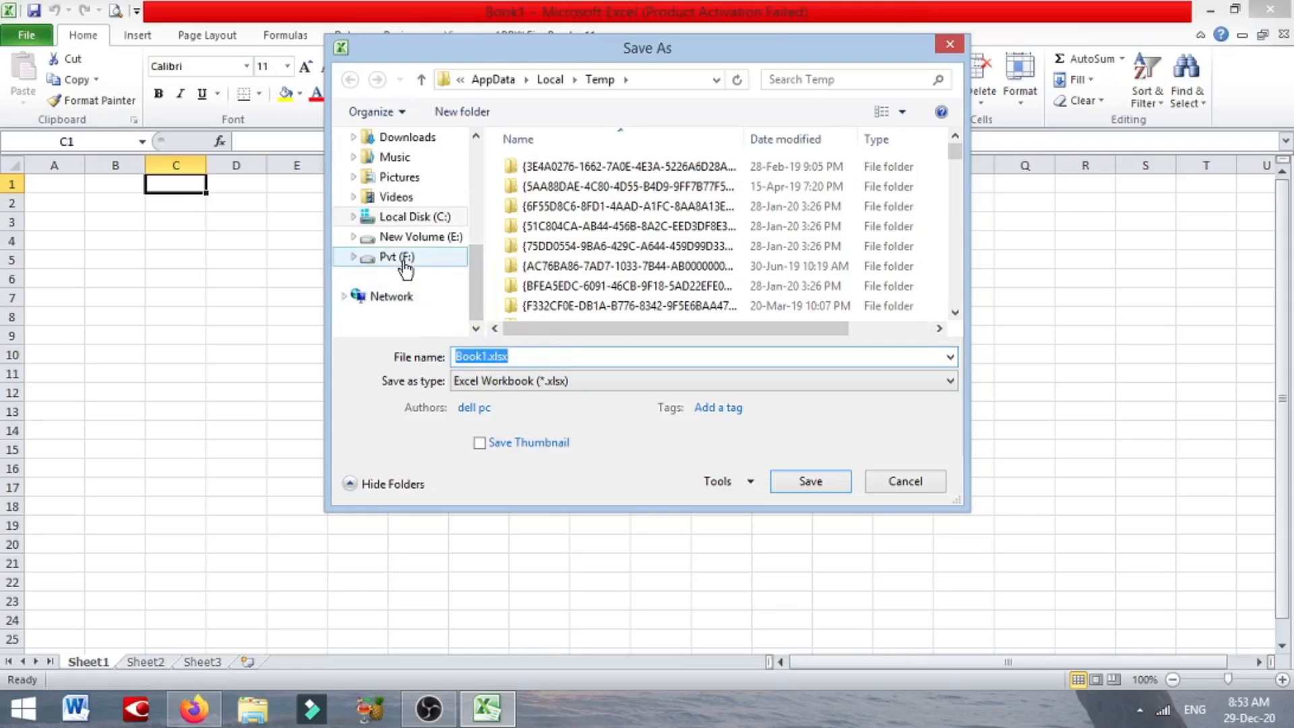
{"action": "left_click", "coordinate": [413, 143]}
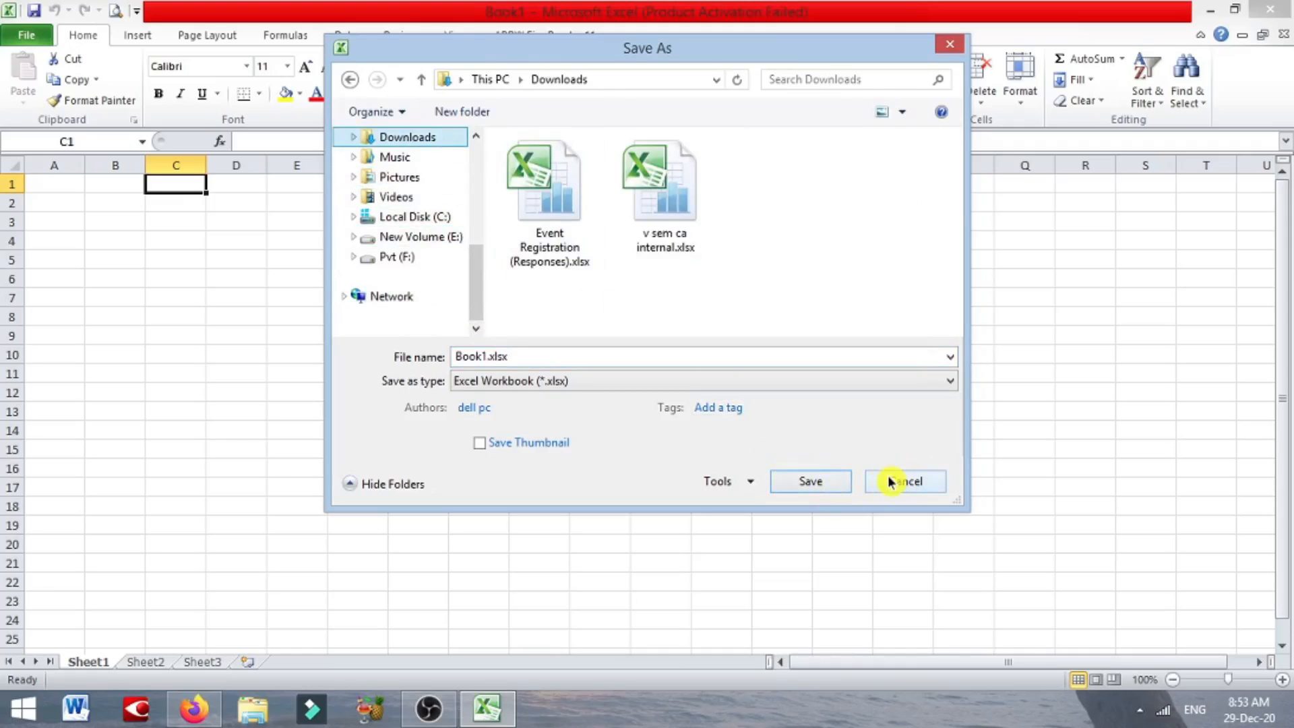
{"action": "left_click", "coordinate": [846, 383]}
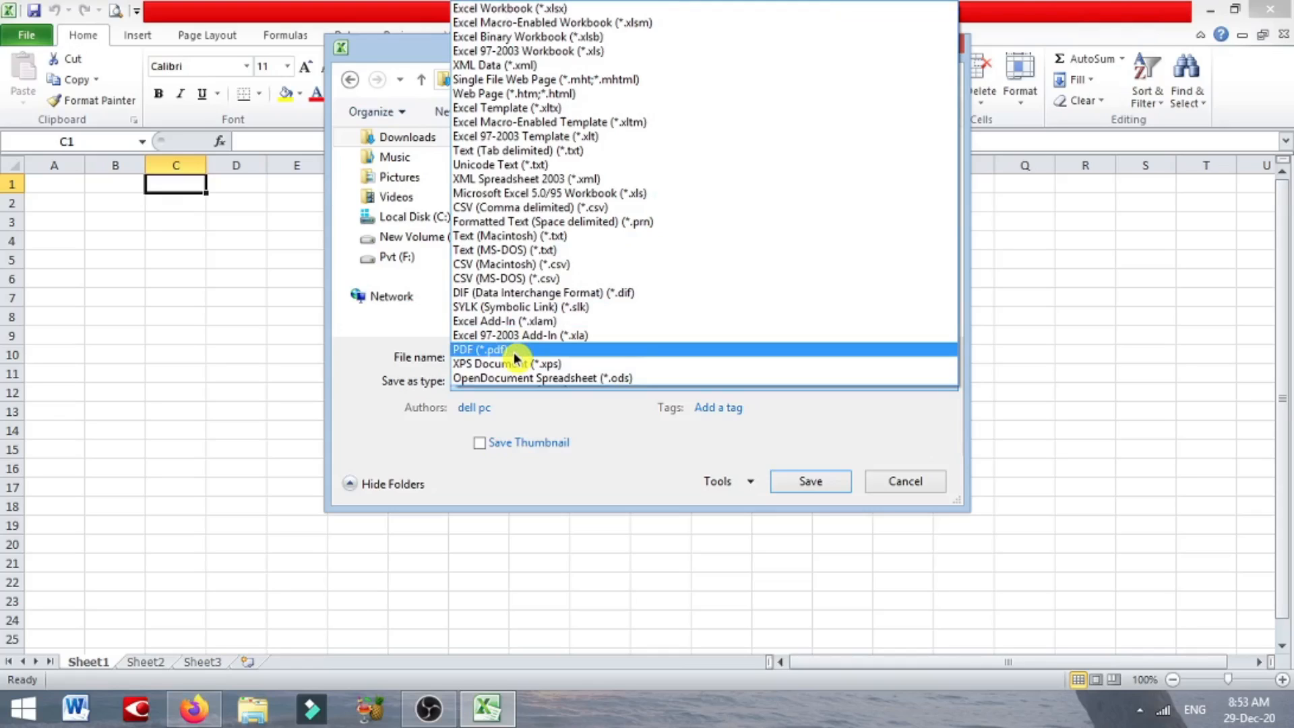
{"action": "left_click", "coordinate": [913, 482]}
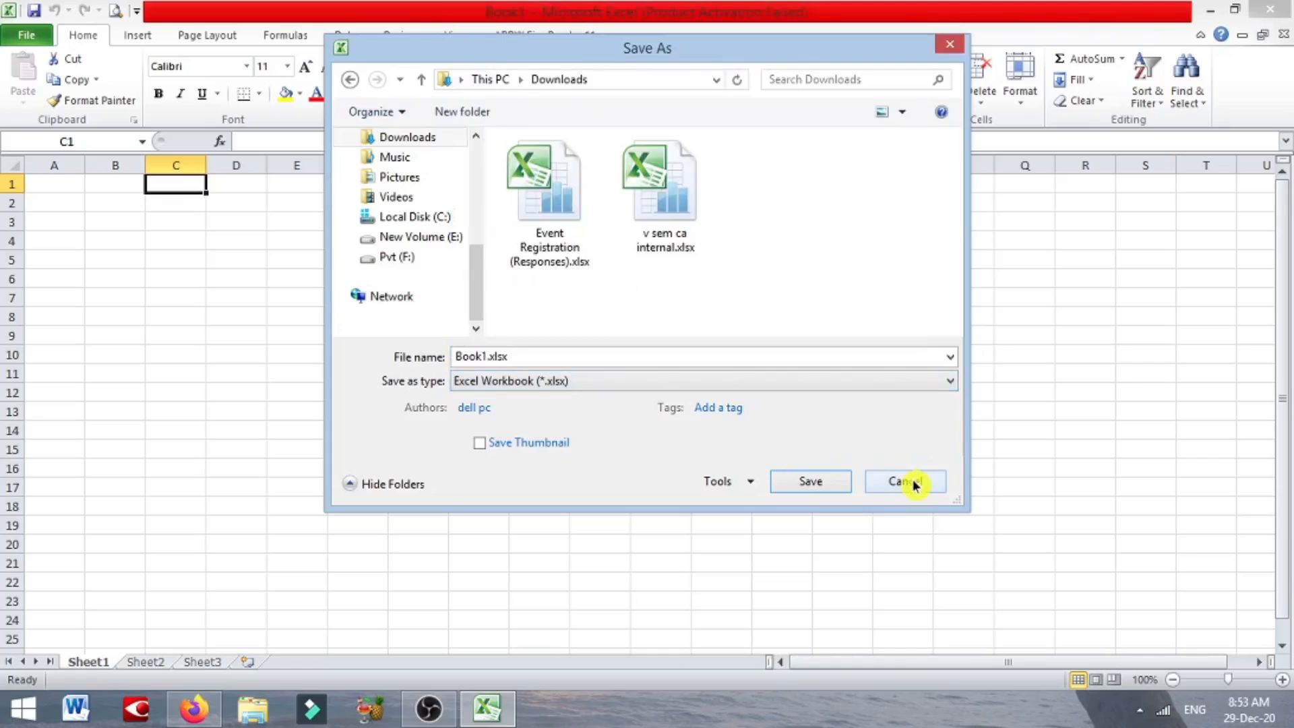
{"action": "left_click", "coordinate": [912, 482]}
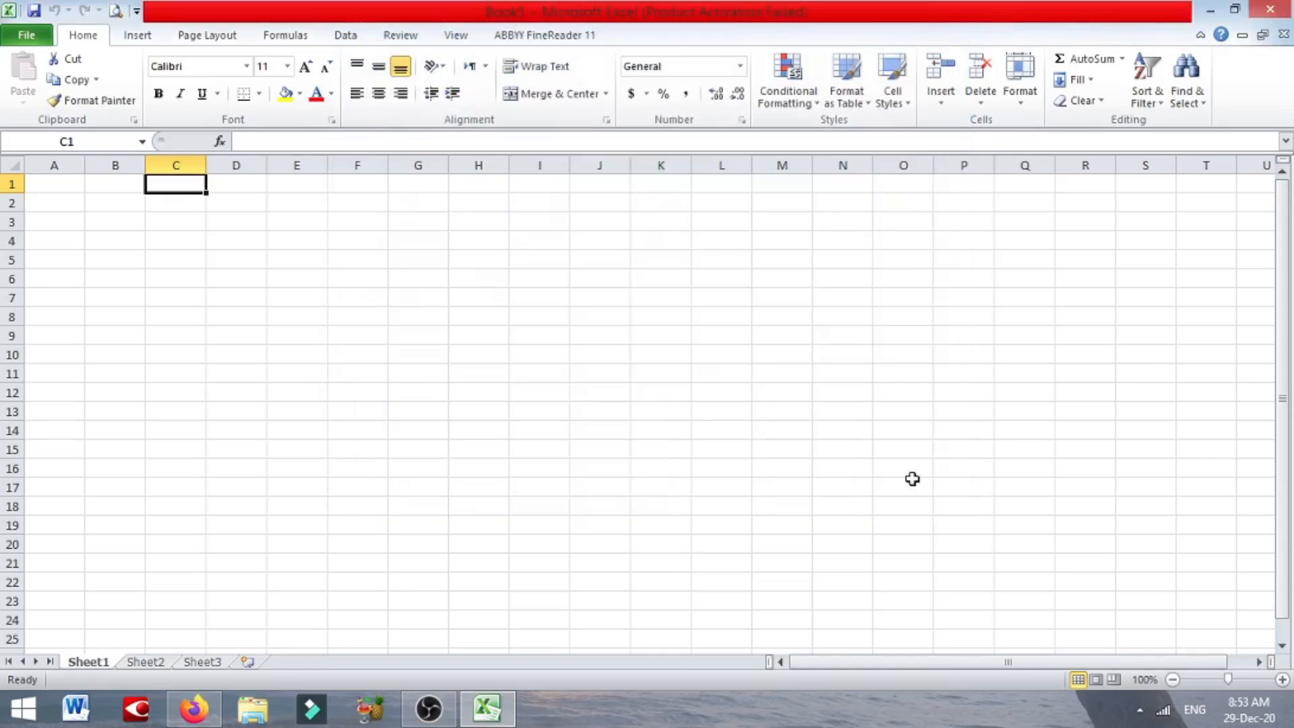
{"action": "left_click", "coordinate": [27, 42]}
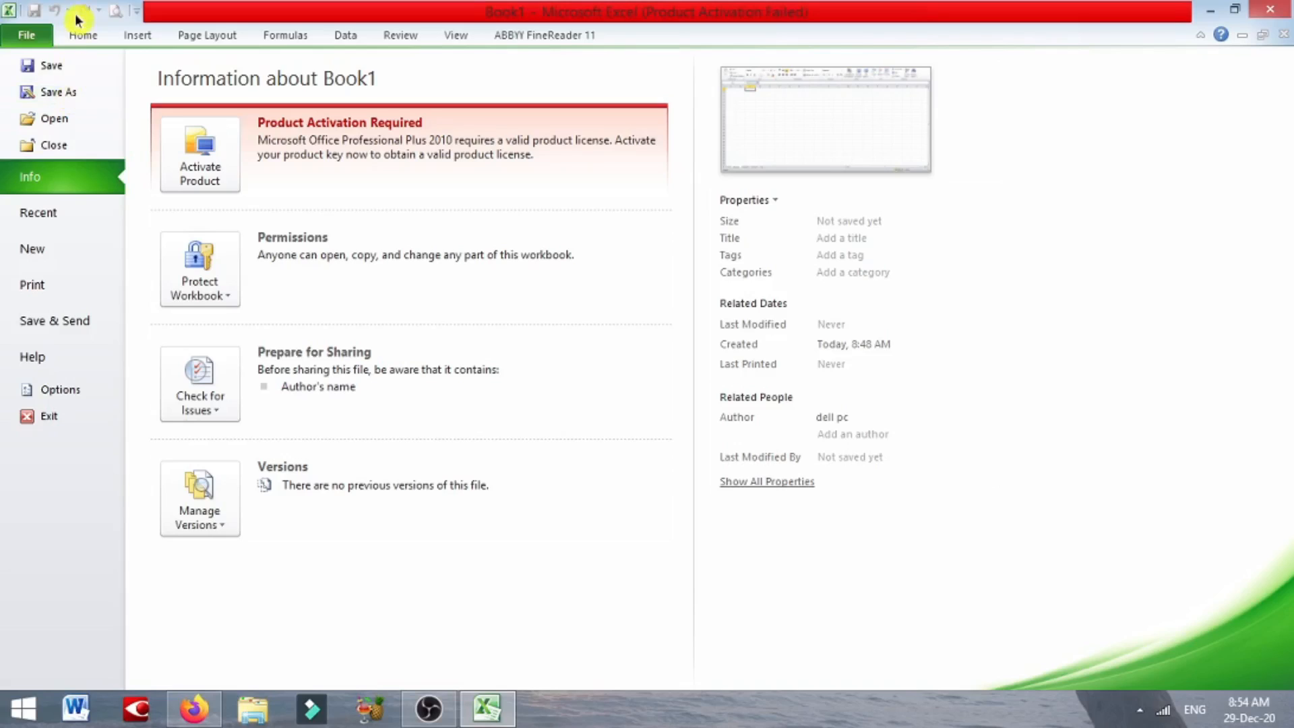
{"action": "left_click", "coordinate": [77, 35]}
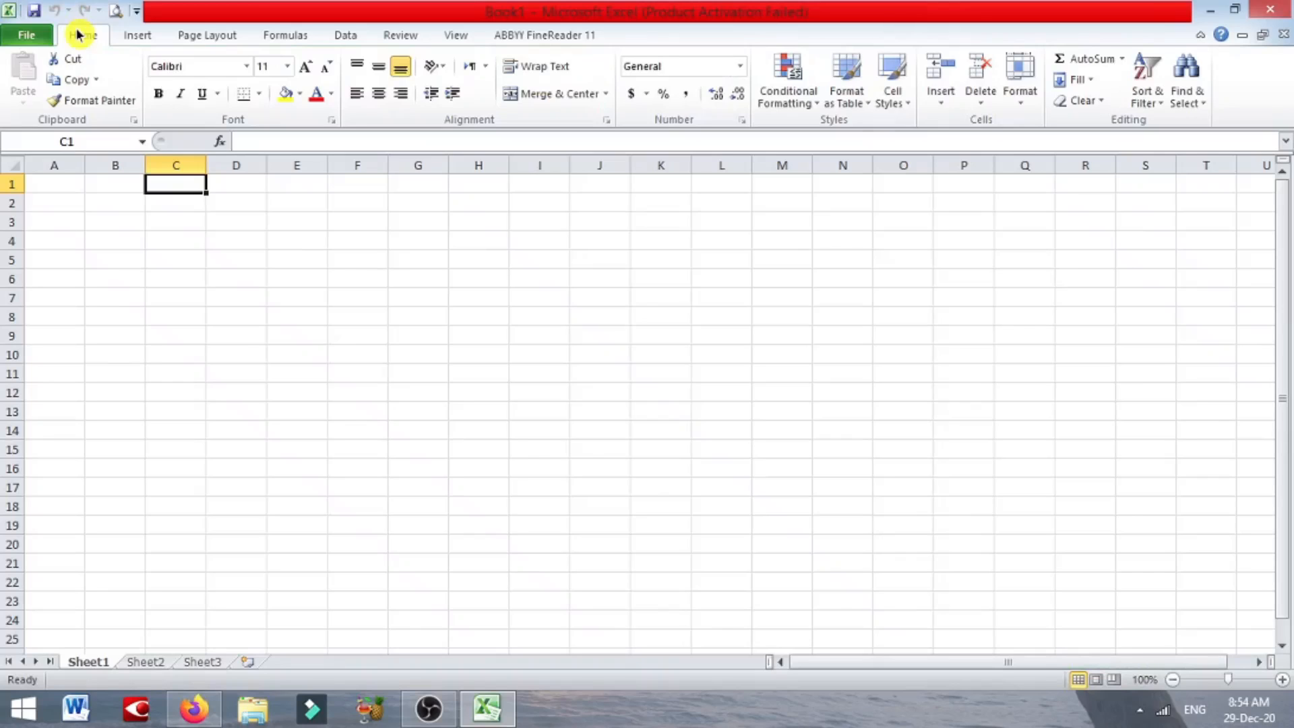
{"action": "left_click", "coordinate": [40, 35]}
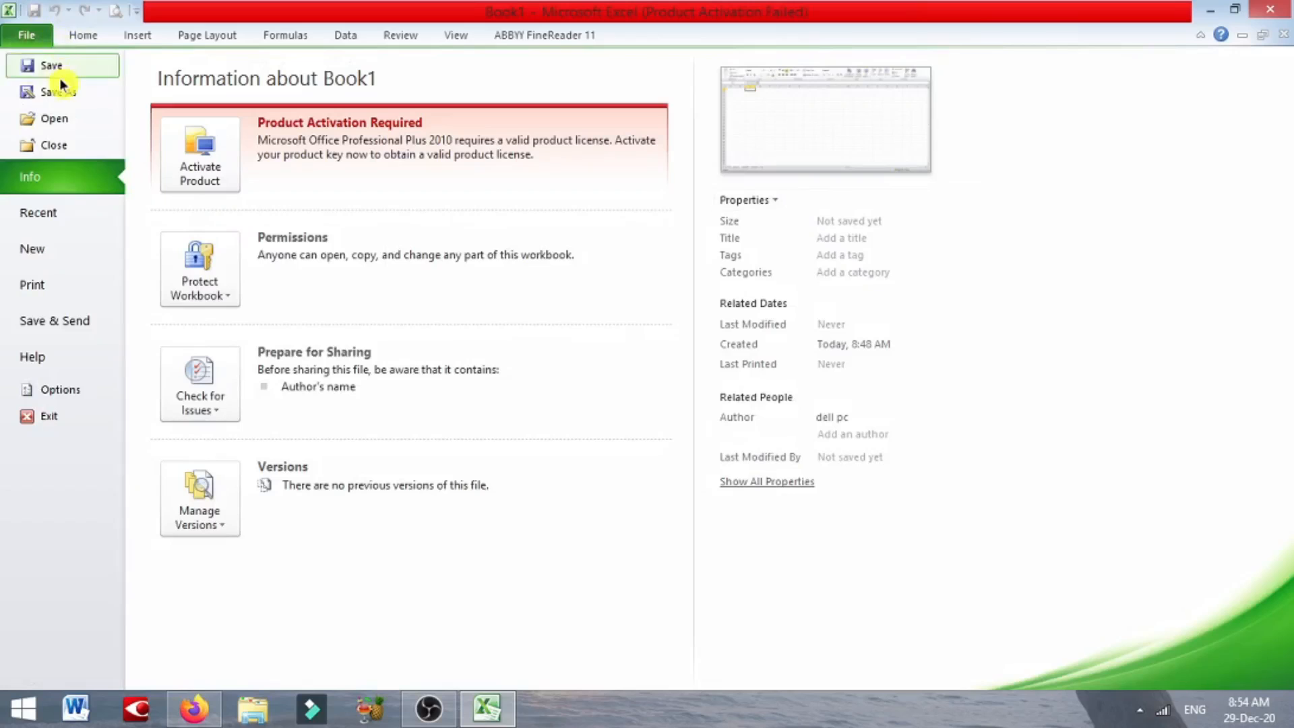
{"action": "left_click", "coordinate": [80, 39]}
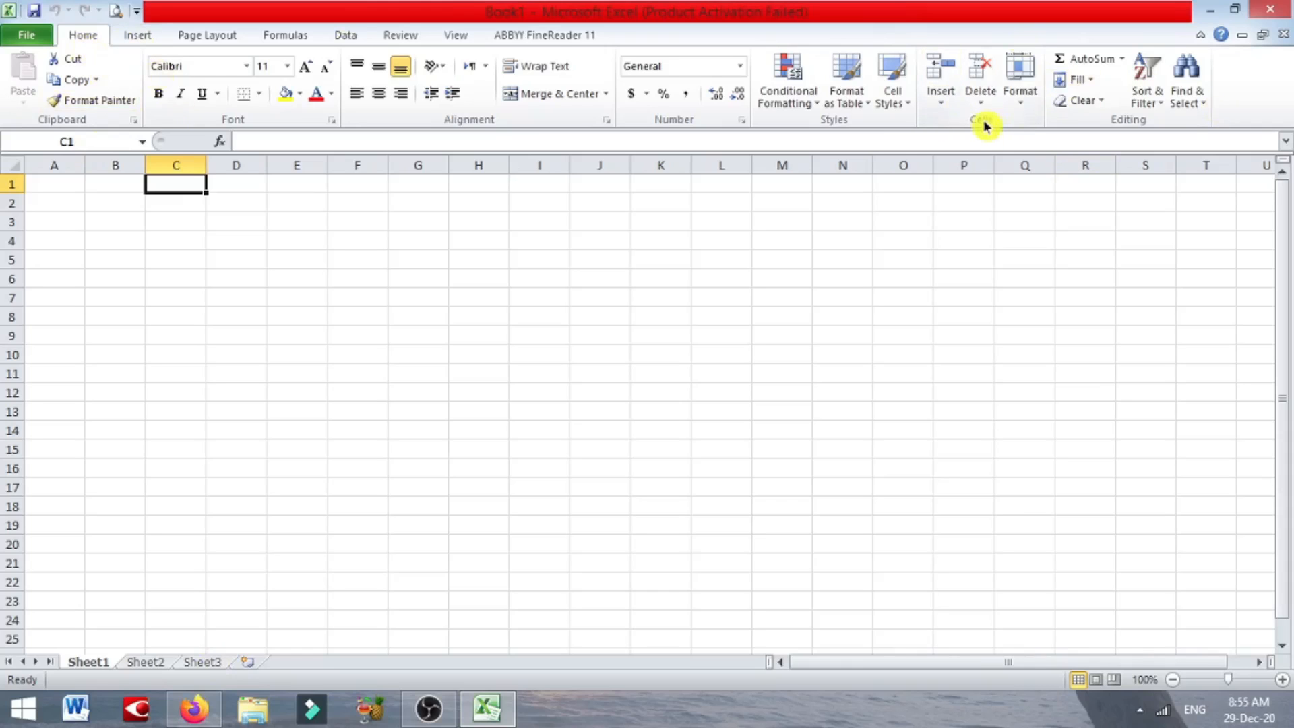
Step: Insert a new worksheet before Sheet1 and rename it Sheet4
{"action": "left_click", "coordinate": [946, 99]}
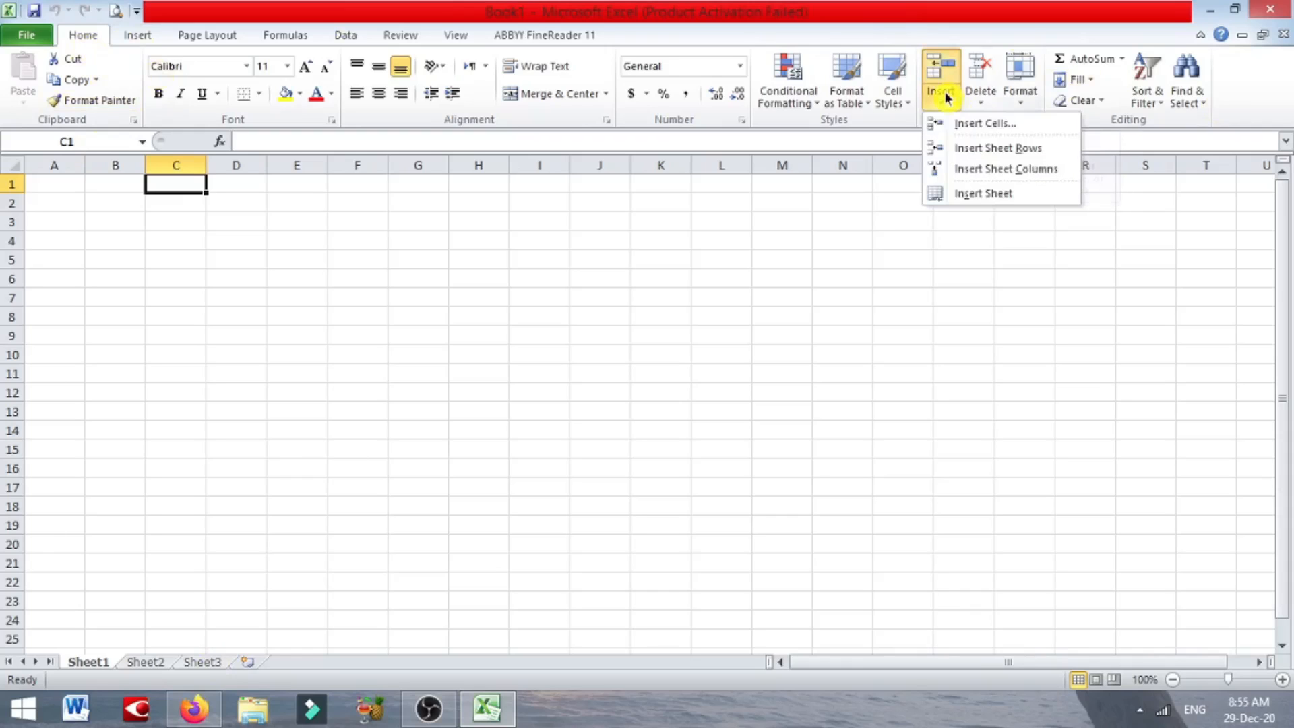
{"action": "left_click", "coordinate": [991, 197]}
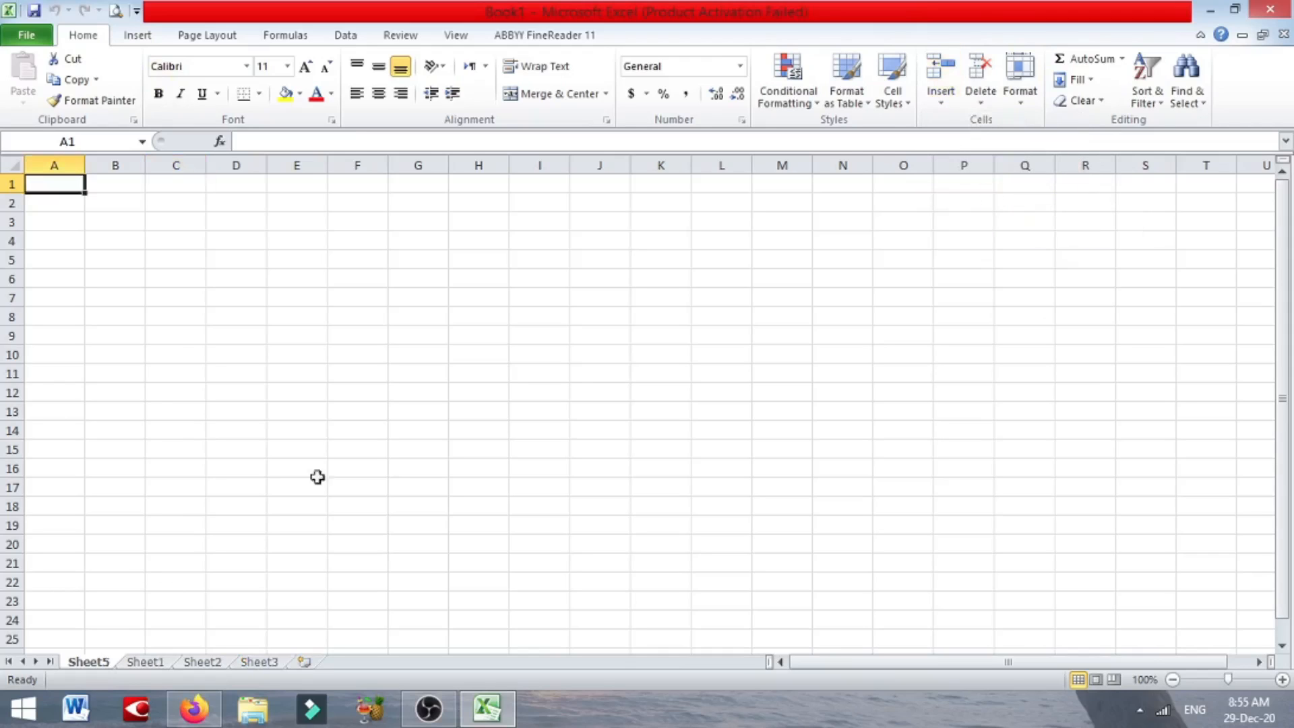
{"action": "double_click", "coordinate": [104, 665]}
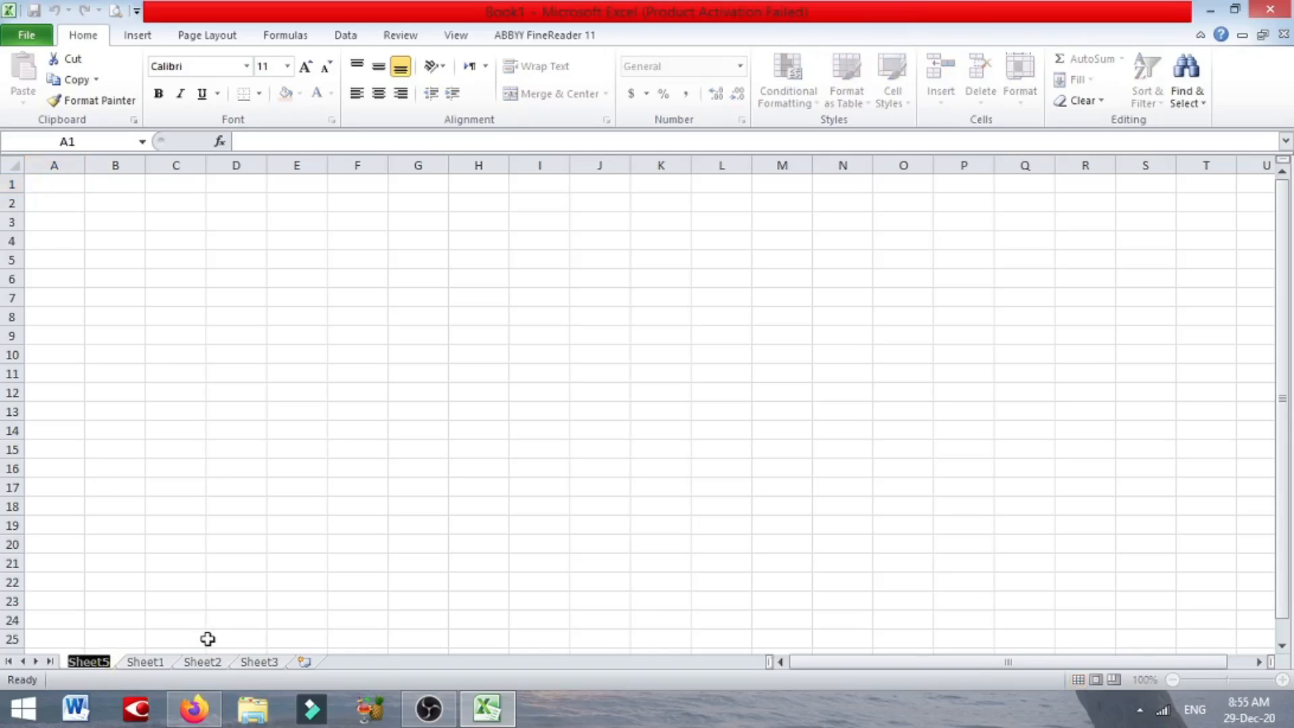
{"action": "key", "text": "Right"}
{"action": "key", "text": "BackSpace"}
{"action": "type", "text": "4"}
{"action": "key", "text": "Return"}
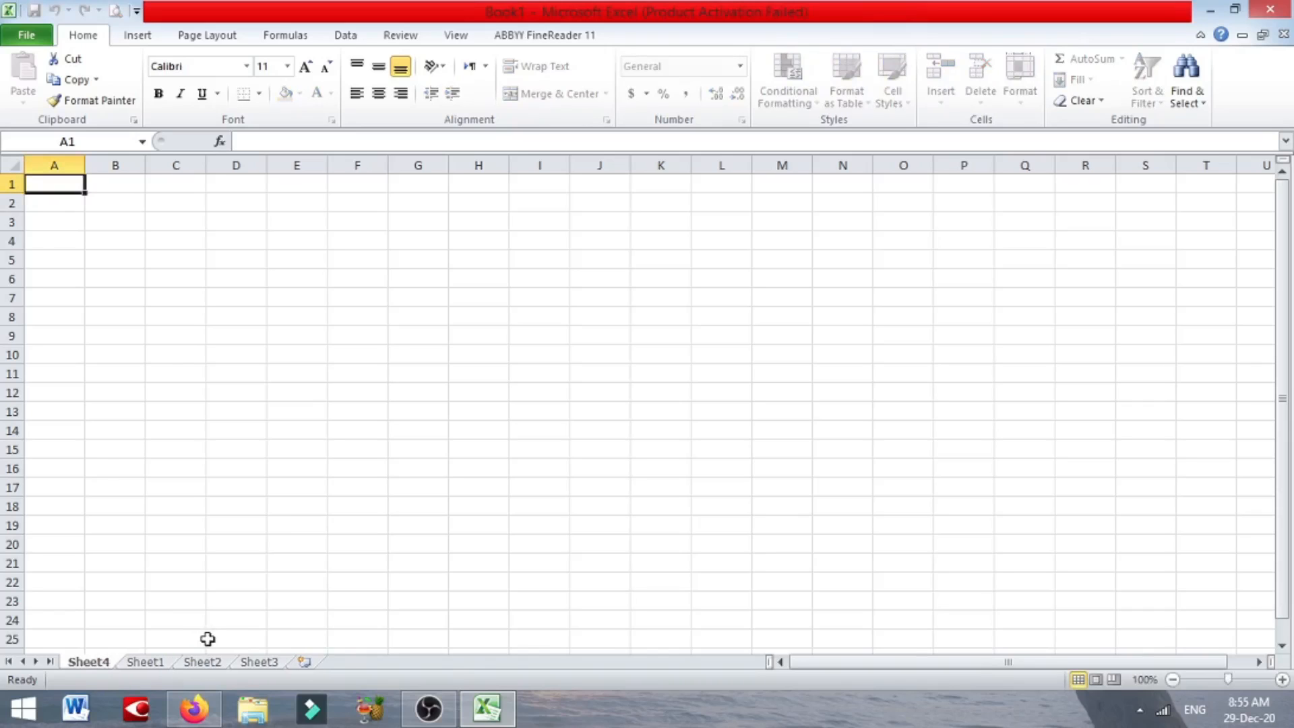
{"action": "left_click", "coordinate": [208, 621]}
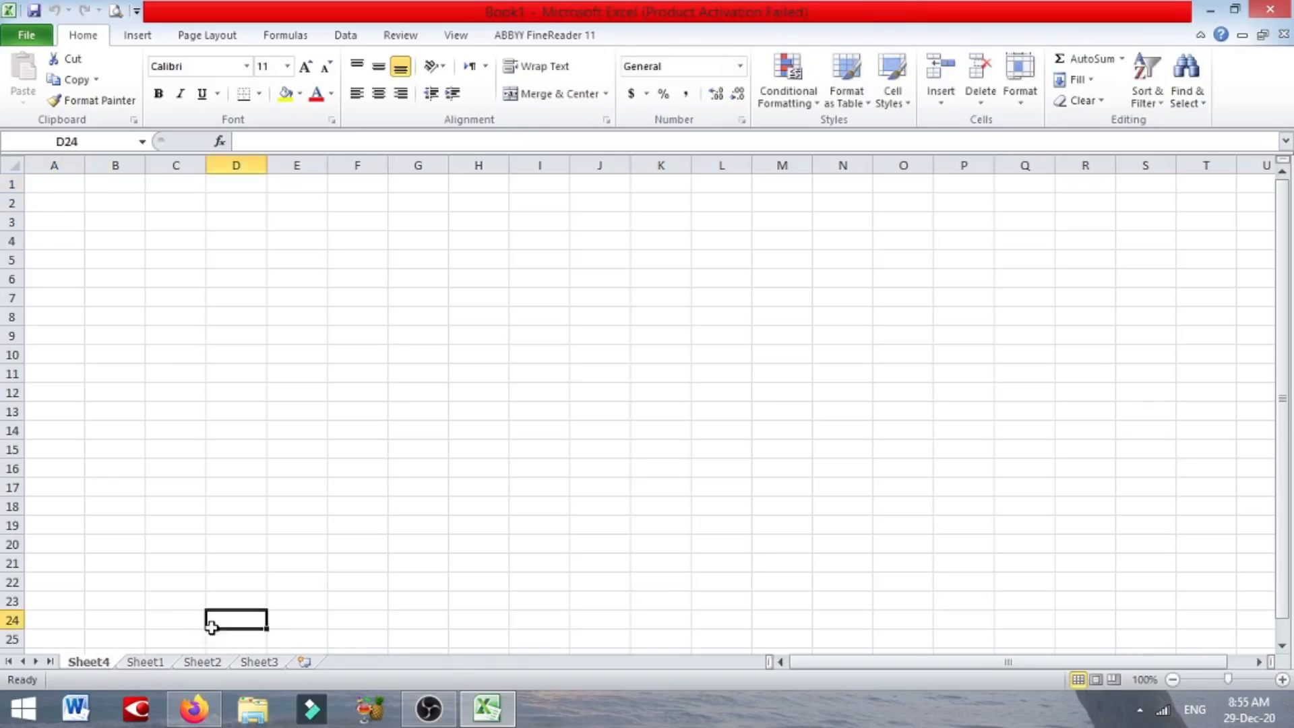
Step: Add another worksheet after Sheet3 and delete that new sheet
{"action": "left_click", "coordinate": [309, 667]}
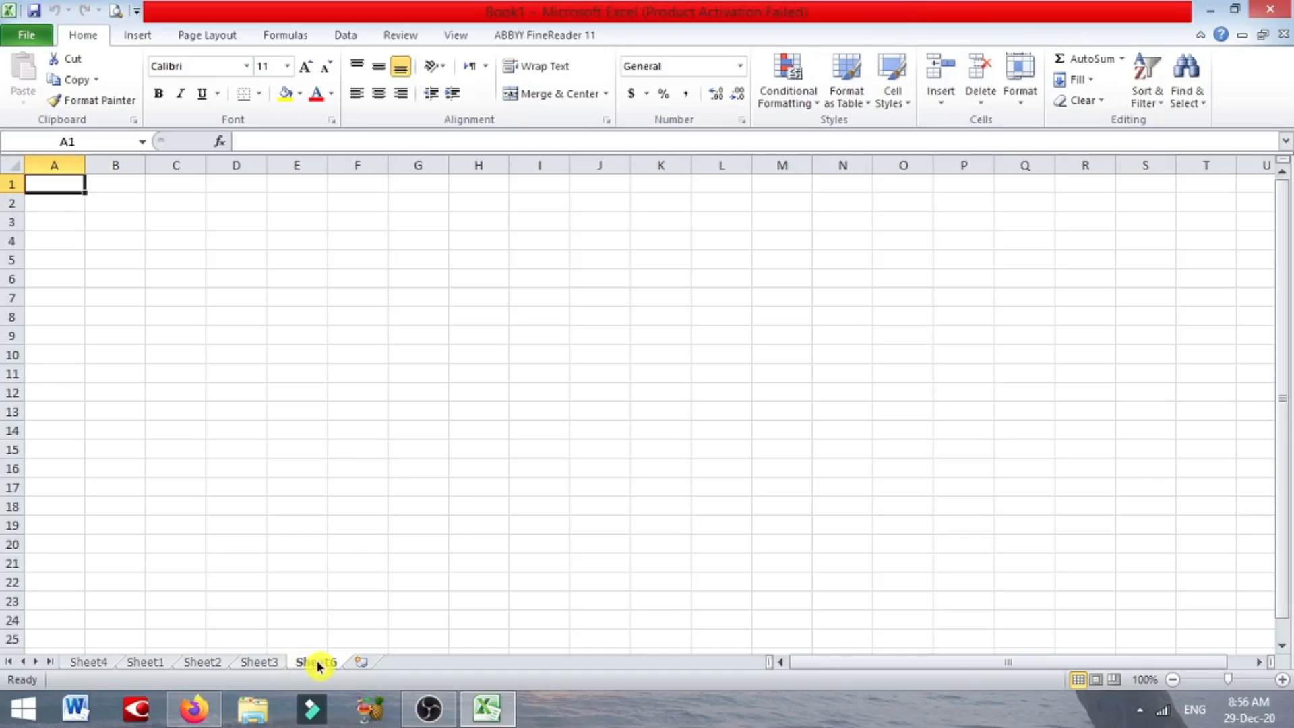
{"action": "right_click", "coordinate": [318, 665]}
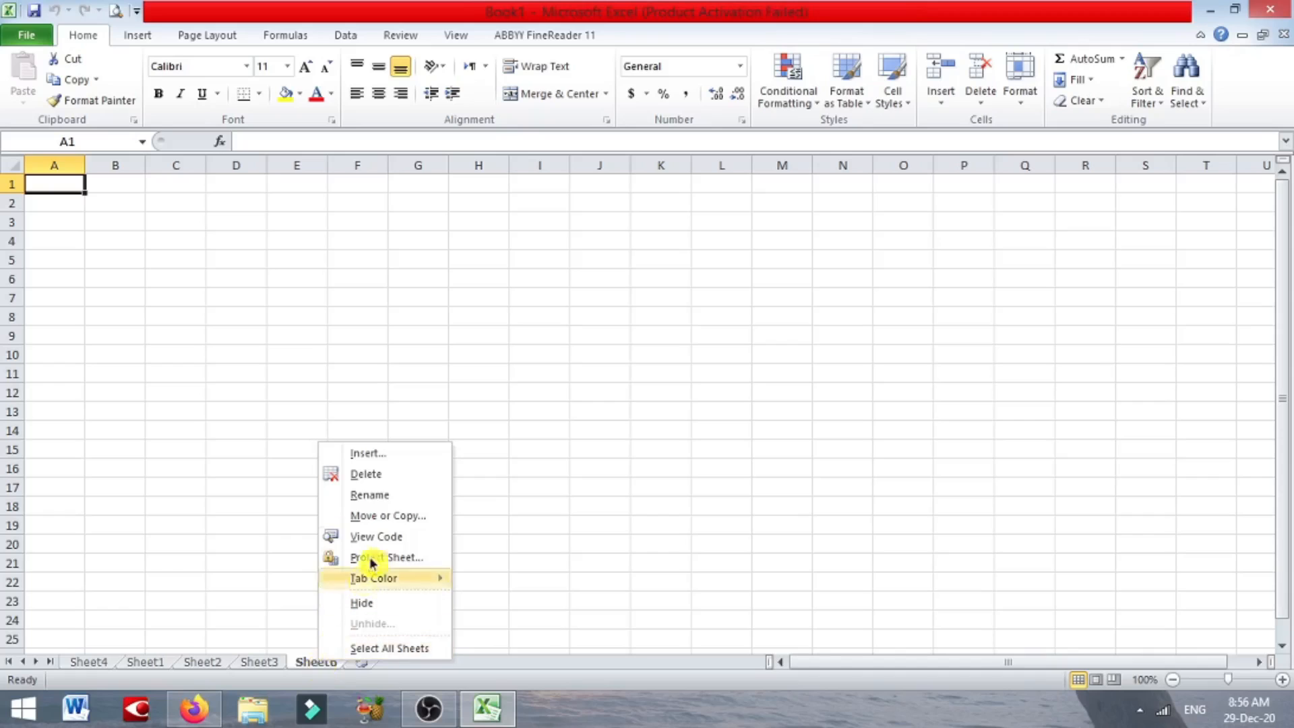
{"action": "left_click", "coordinate": [372, 475]}
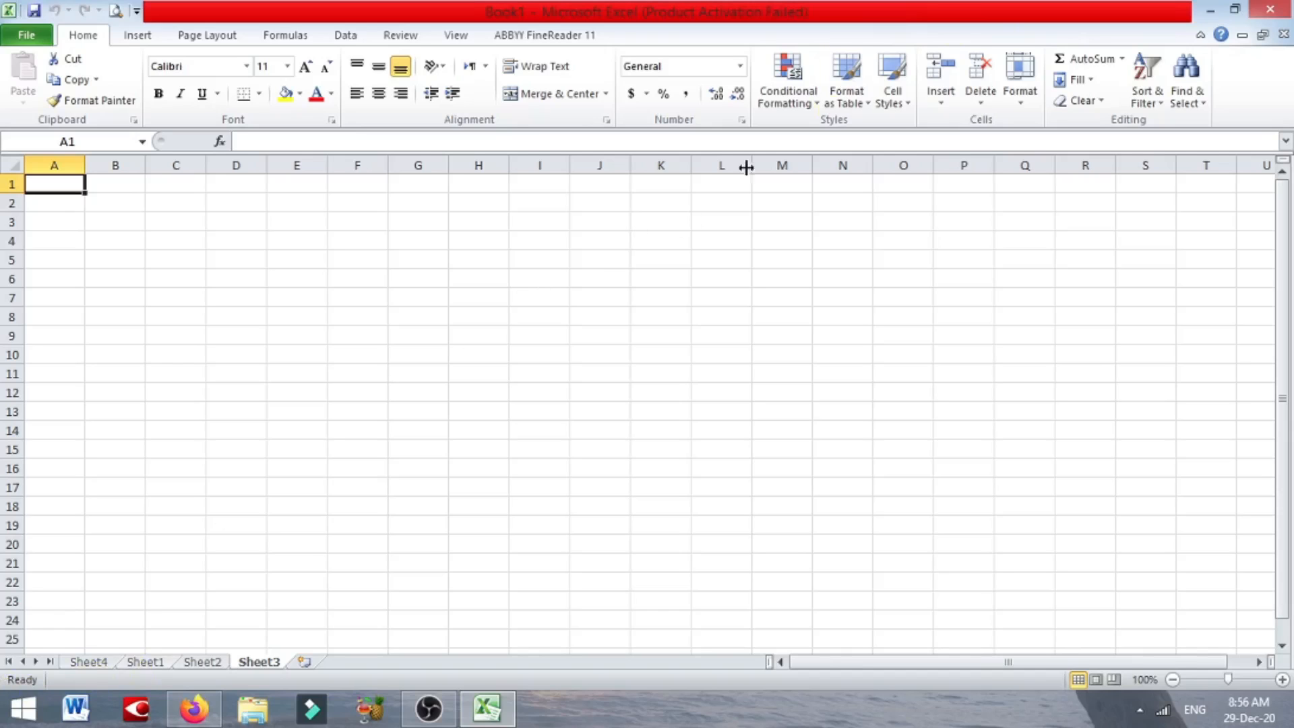
Step: Close the current workbook without saving its changes and create a new blank workbook
{"action": "left_click", "coordinate": [1284, 39]}
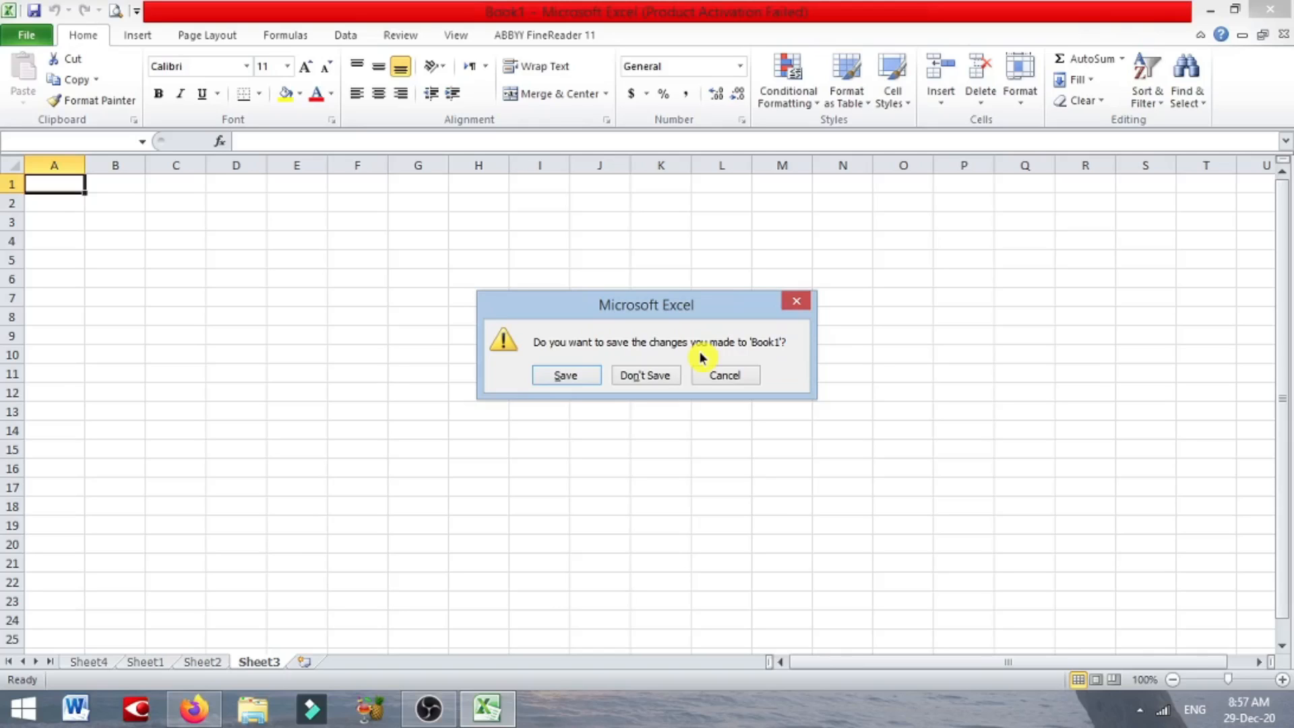
{"action": "left_click", "coordinate": [654, 379]}
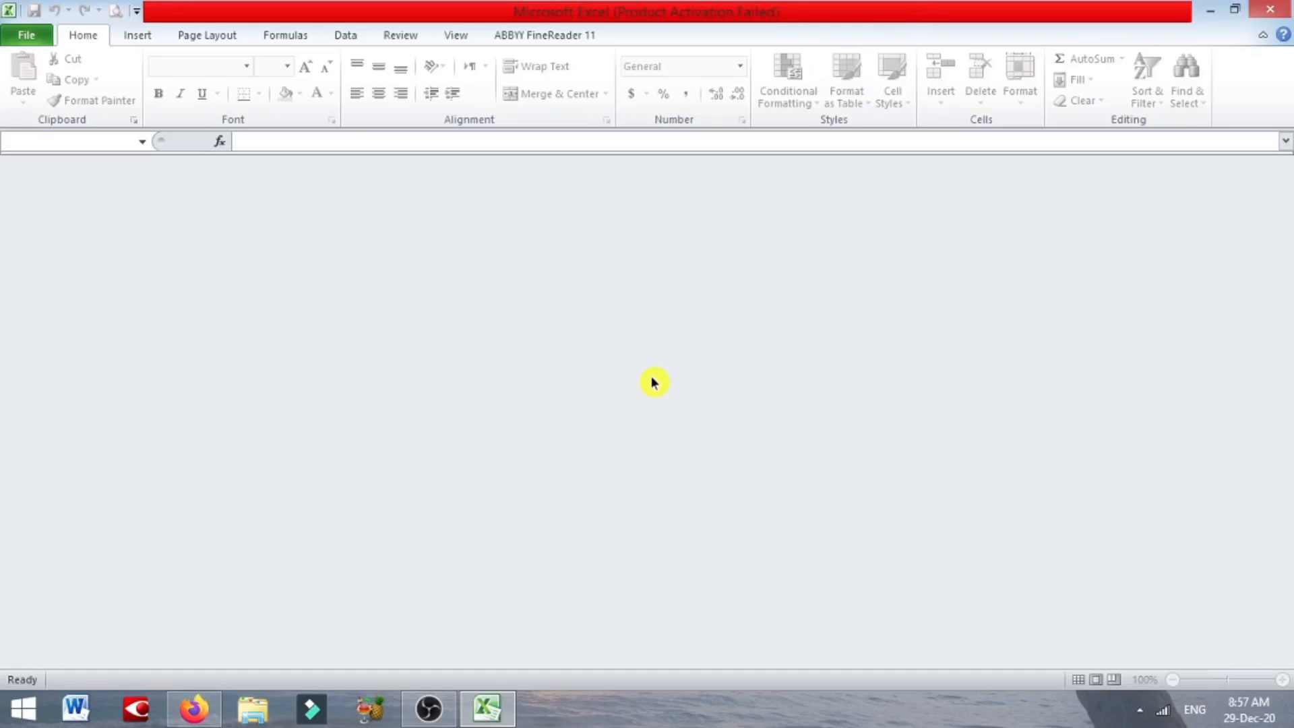
{"action": "left_click", "coordinate": [24, 39]}
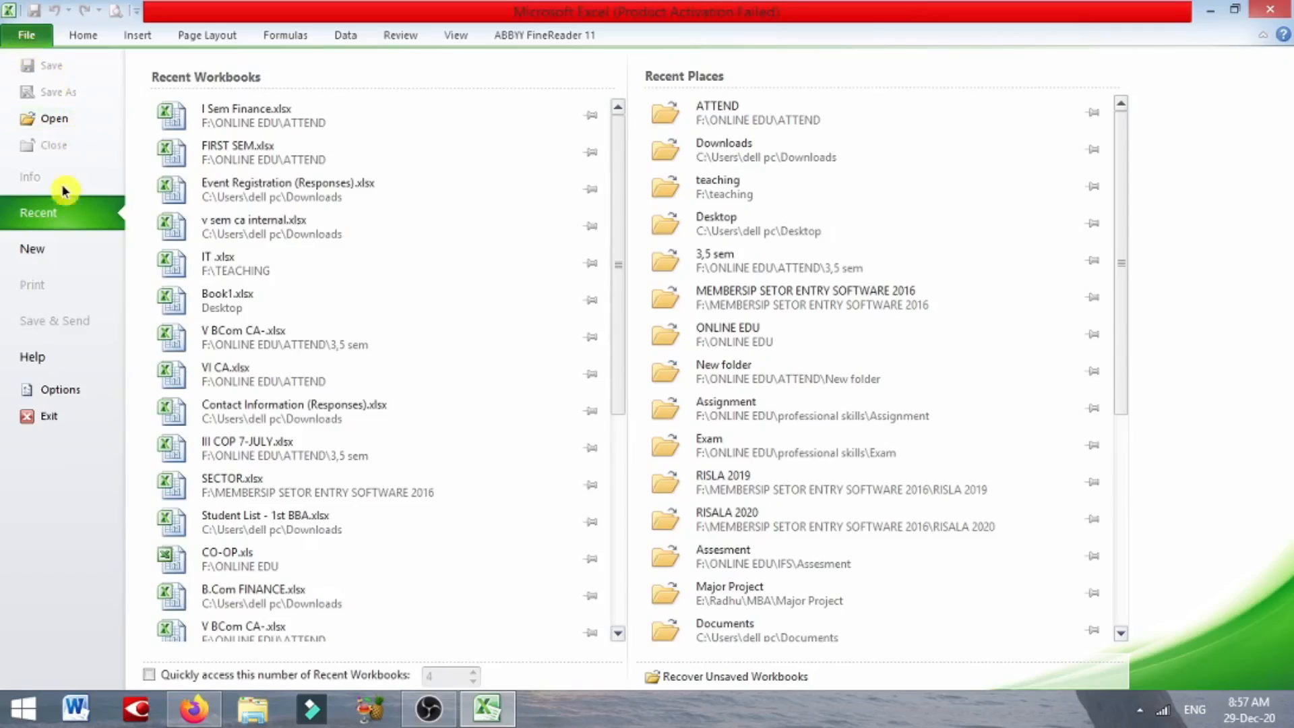
{"action": "left_click", "coordinate": [51, 242]}
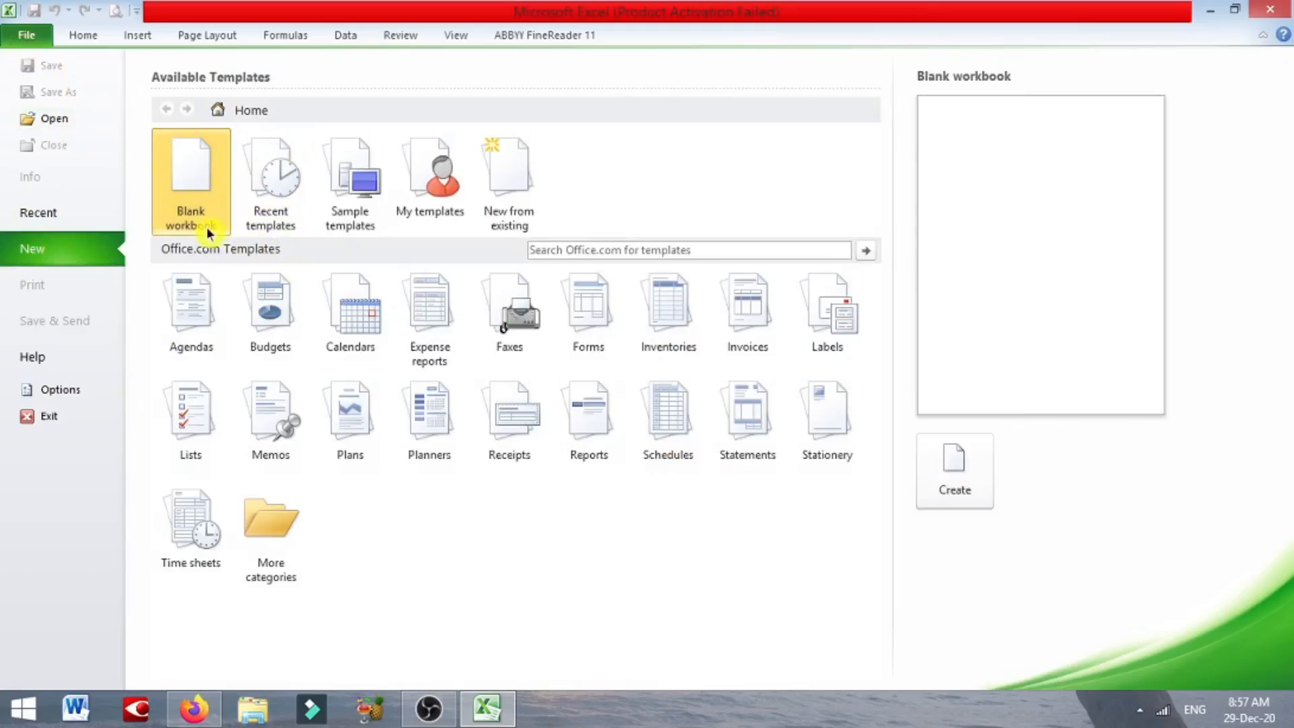
{"action": "left_click", "coordinate": [961, 476]}
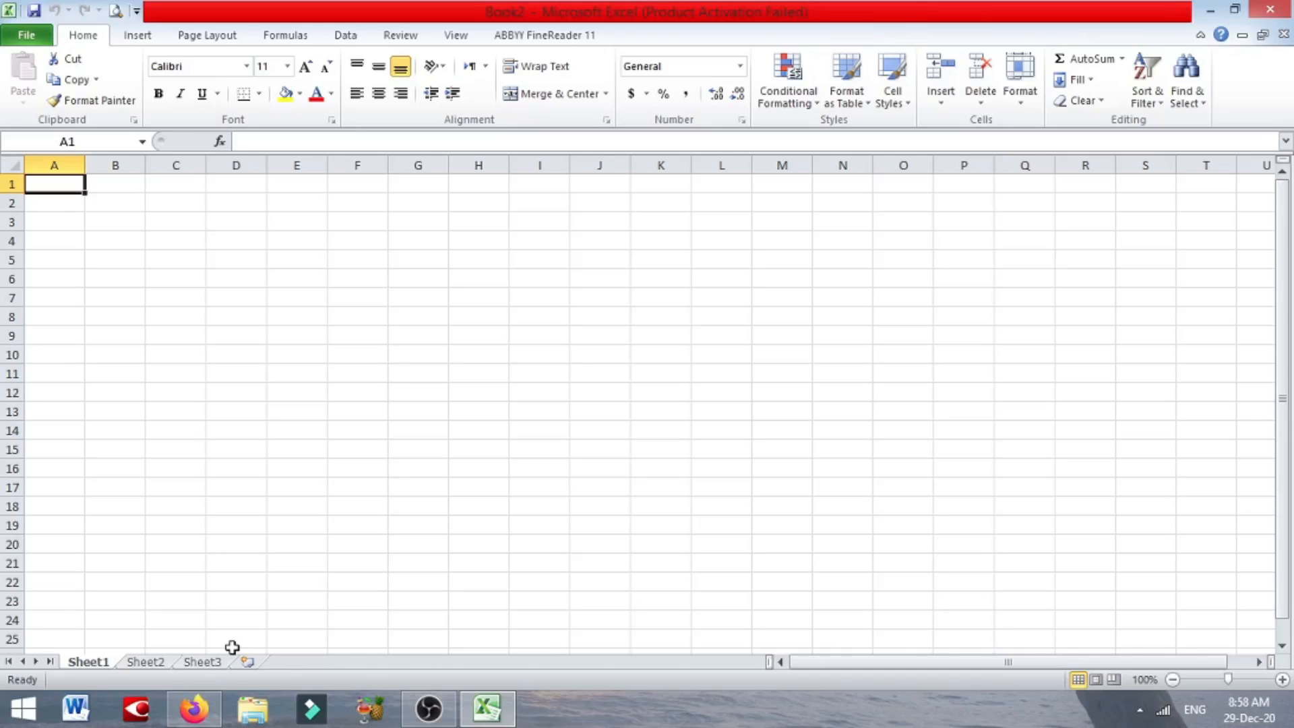
Step: Enter the text "reg no" in cell A1 of Sheet1
{"action": "type", "text": "reg"}
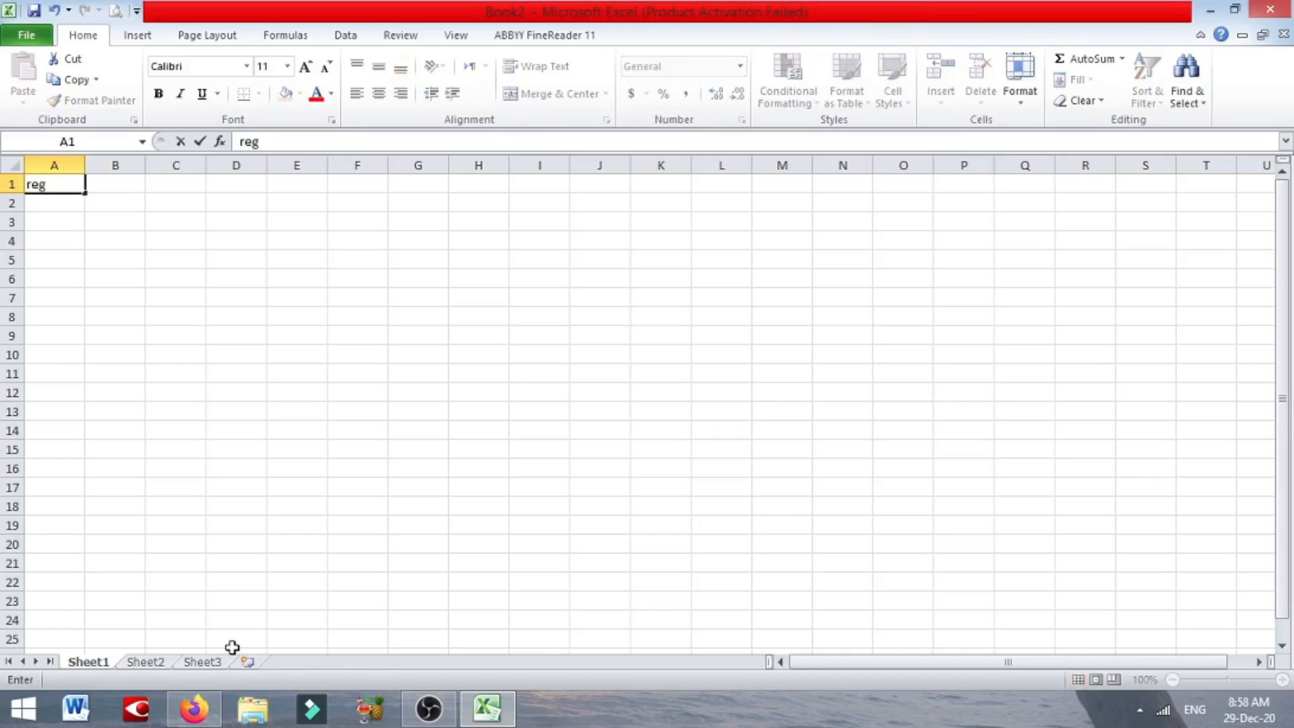
{"action": "type", "text": " no"}
{"action": "key", "text": "Return"}
Step: Clear cell A1 and enter "sl.no" in it as the heading
{"action": "left_click", "coordinate": [1282, 680]}
{"action": "left_click", "coordinate": [1282, 680]}
{"action": "left_click", "coordinate": [1282, 680]}
{"action": "left_click", "coordinate": [1282, 680]}
{"action": "left_click", "coordinate": [1282, 680]}
{"action": "left_click", "coordinate": [1282, 680]}
{"action": "left_click", "coordinate": [1282, 680]}
{"action": "left_click", "coordinate": [1282, 679]}
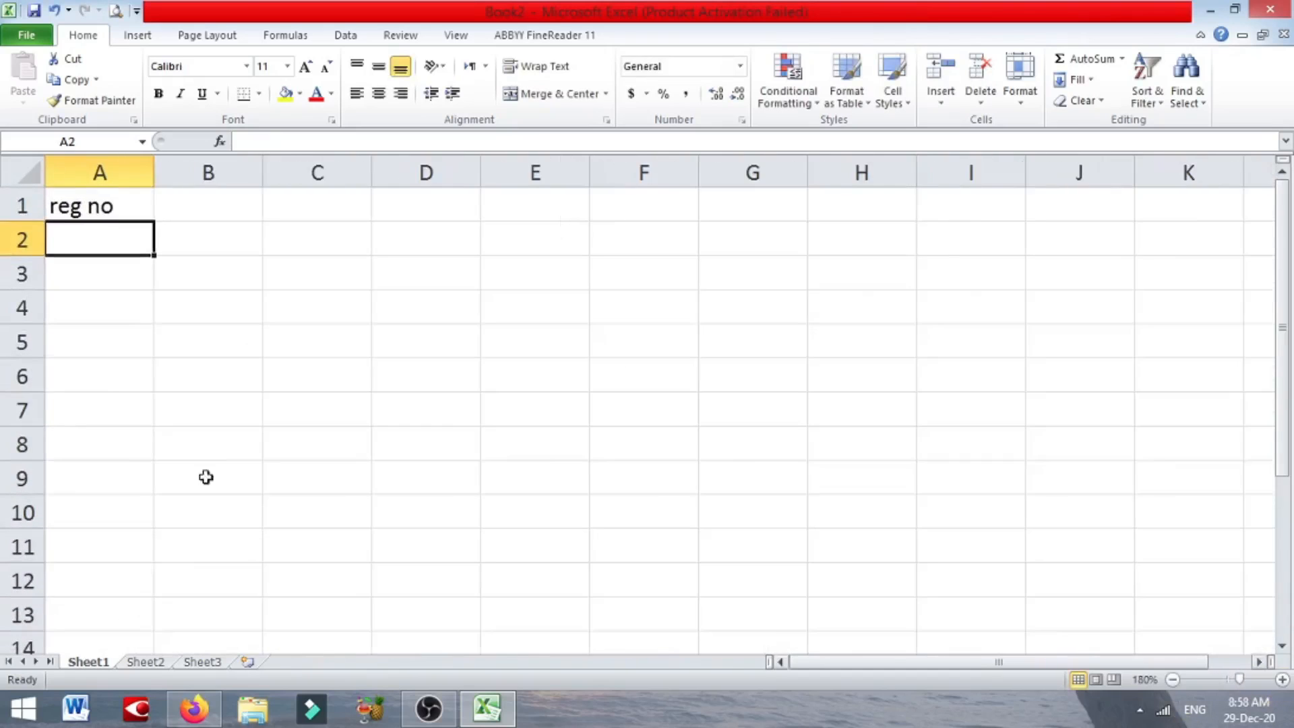
{"action": "left_click", "coordinate": [95, 194]}
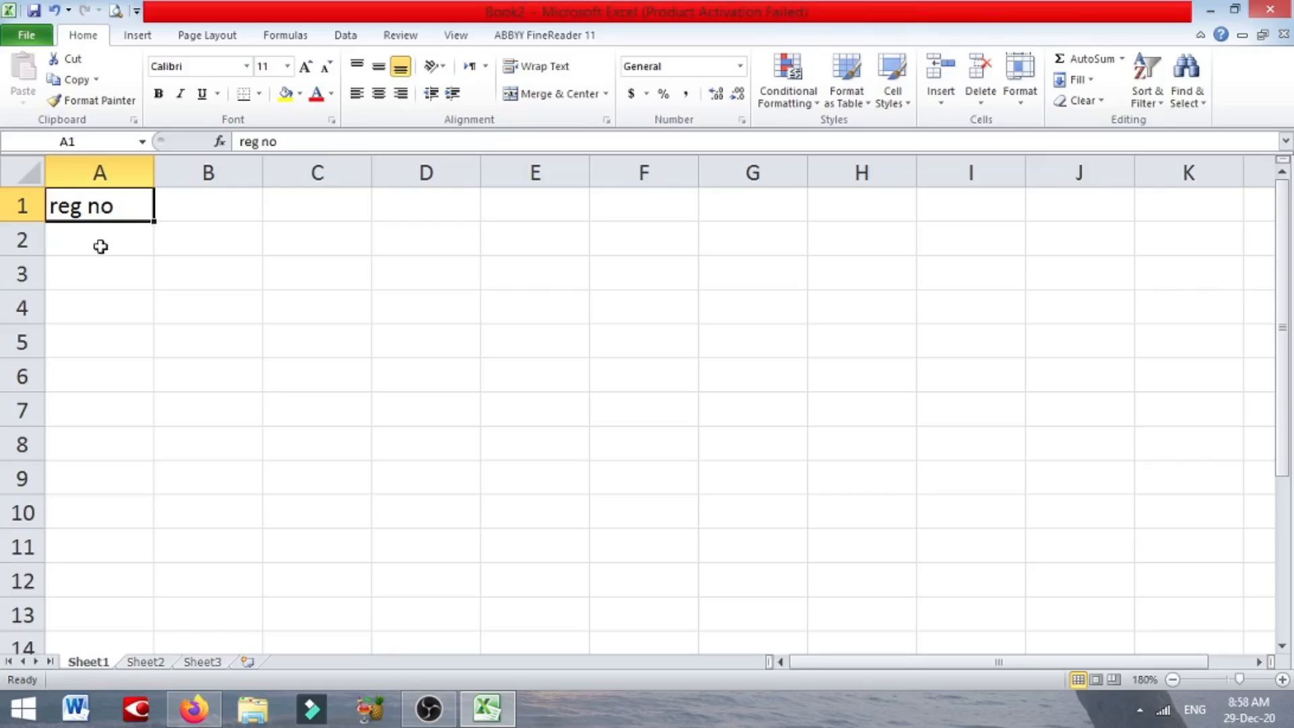
{"action": "left_click", "coordinate": [100, 246]}
{"action": "left_click", "coordinate": [101, 191]}
{"action": "key", "text": "Delete"}
{"action": "type", "text": "sl.no"}
{"action": "left_click", "coordinate": [98, 248]}
Step: Edit the text inside cell A1 so that it reads "sl.No" with a capital N
{"action": "left_click", "coordinate": [108, 214]}
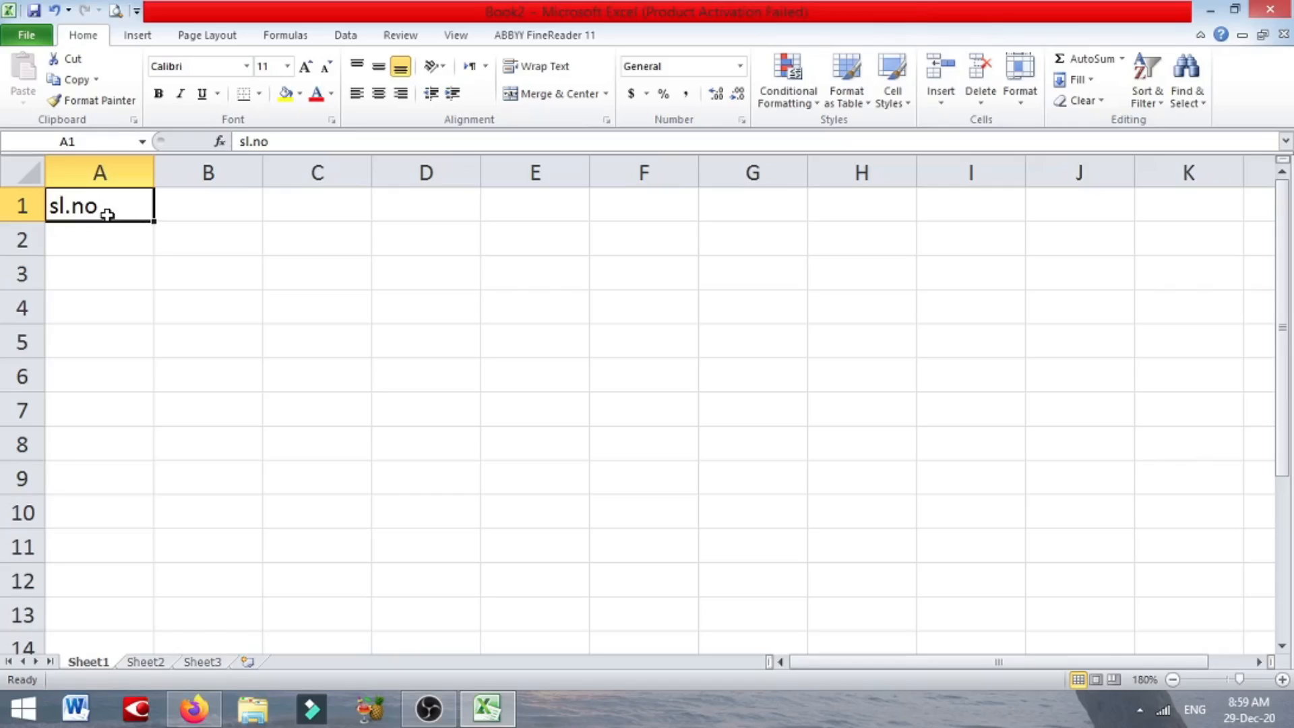
{"action": "double_click", "coordinate": [108, 214]}
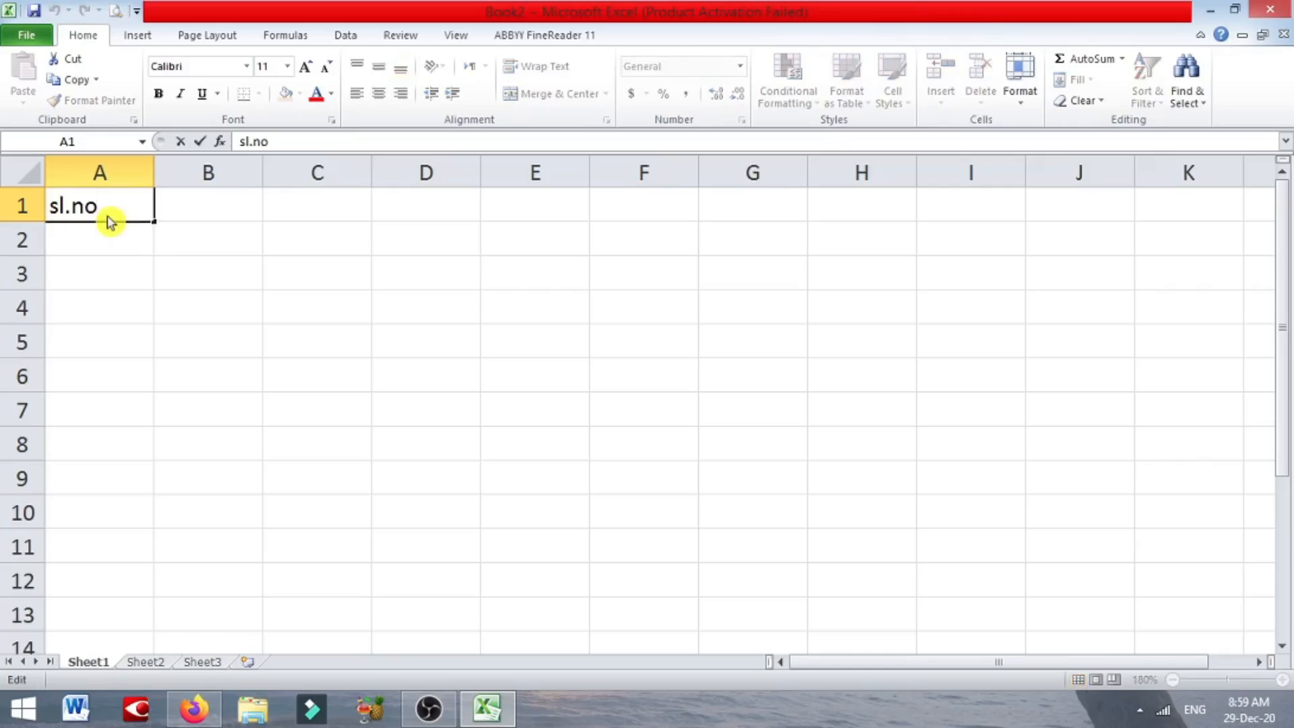
{"action": "key", "text": "Left"}
{"action": "key", "text": "Left"}
{"action": "key", "text": "Left"}
{"action": "key", "text": "Right"}
{"action": "key", "text": "Right"}
{"action": "key", "text": "BackSpace"}
{"action": "type", "text": "N"}
{"action": "key", "text": "Left"}
{"action": "key", "text": "Left"}
{"action": "key", "text": "Left"}
{"action": "key", "text": "BackSpace"}
{"action": "type", "text": "S"}
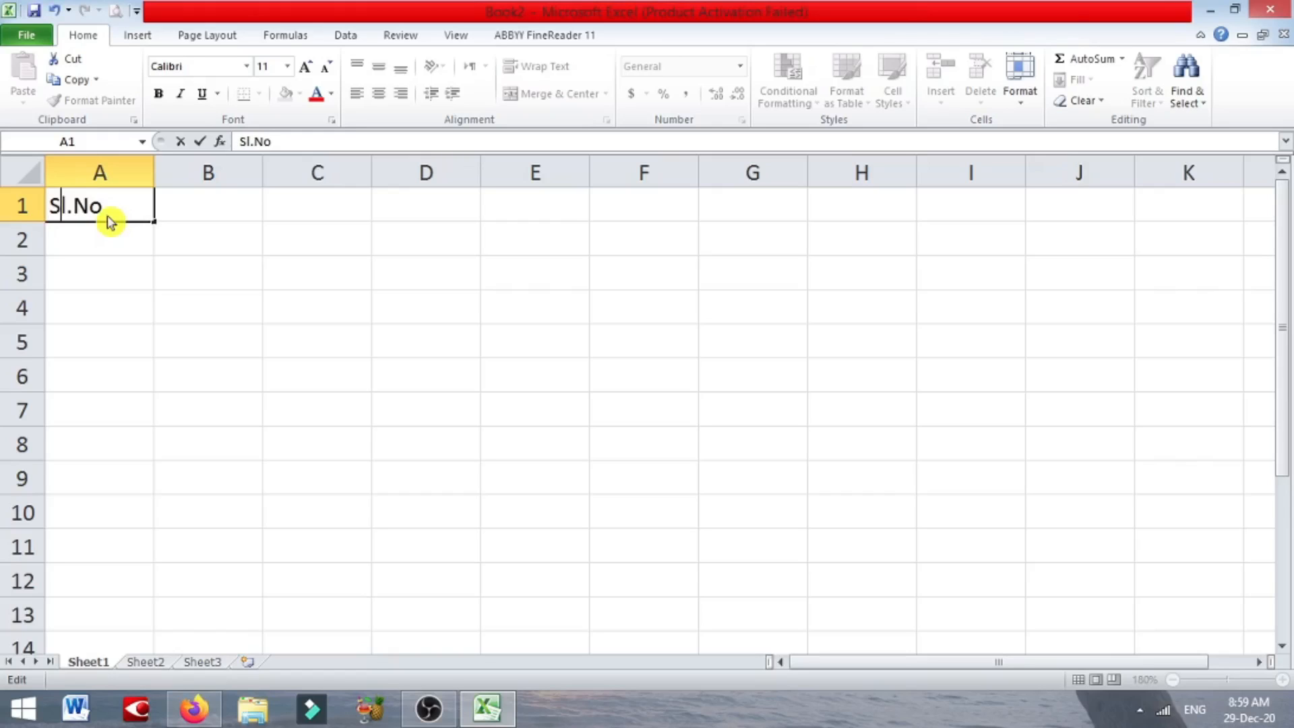
{"action": "key", "text": "BackSpace"}
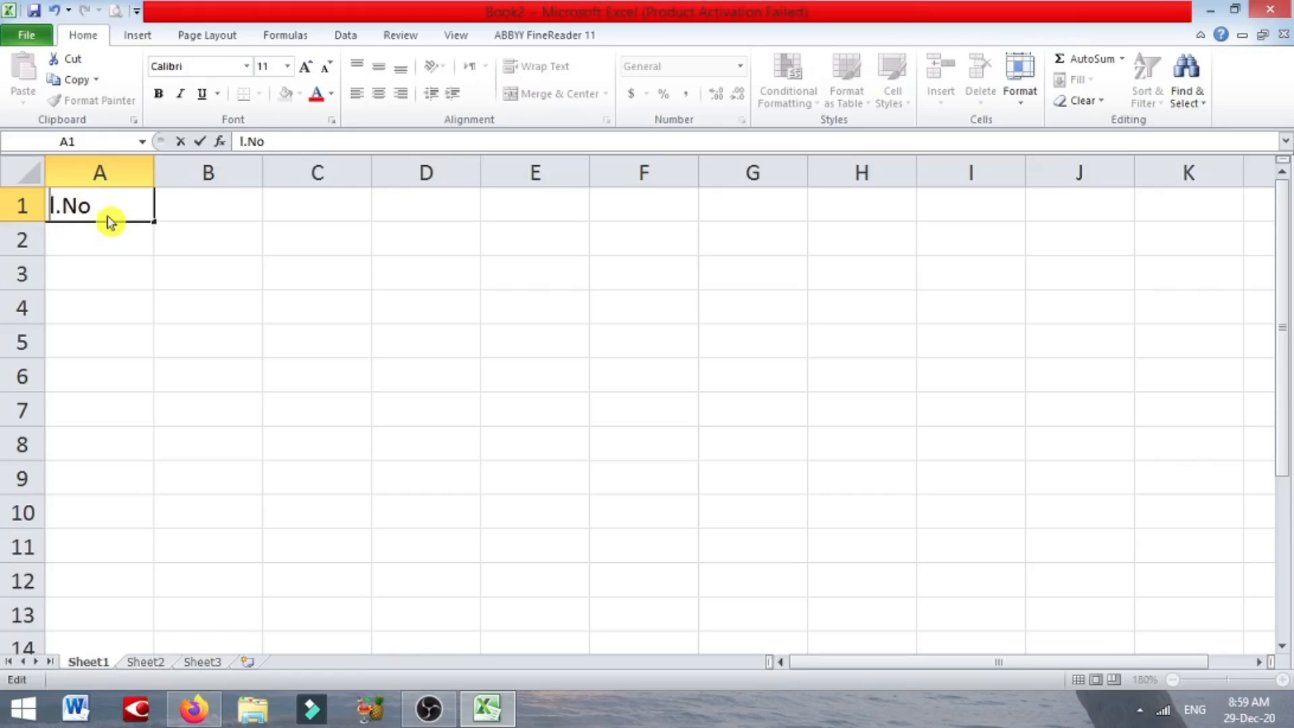
{"action": "type", "text": "s"}
{"action": "key", "text": "Return"}
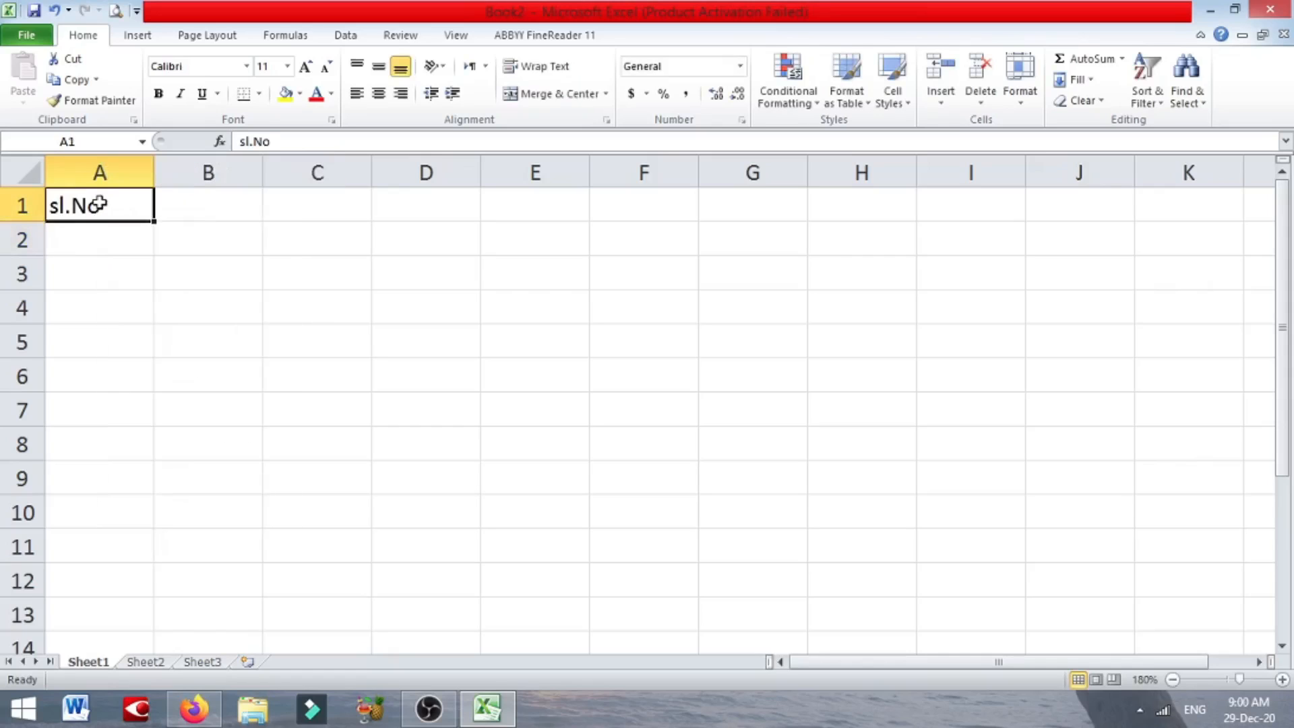
Step: Delete cell A1 with its "sl.No" heading, shifting the remaining cells left
{"action": "right_click", "coordinate": [99, 205]}
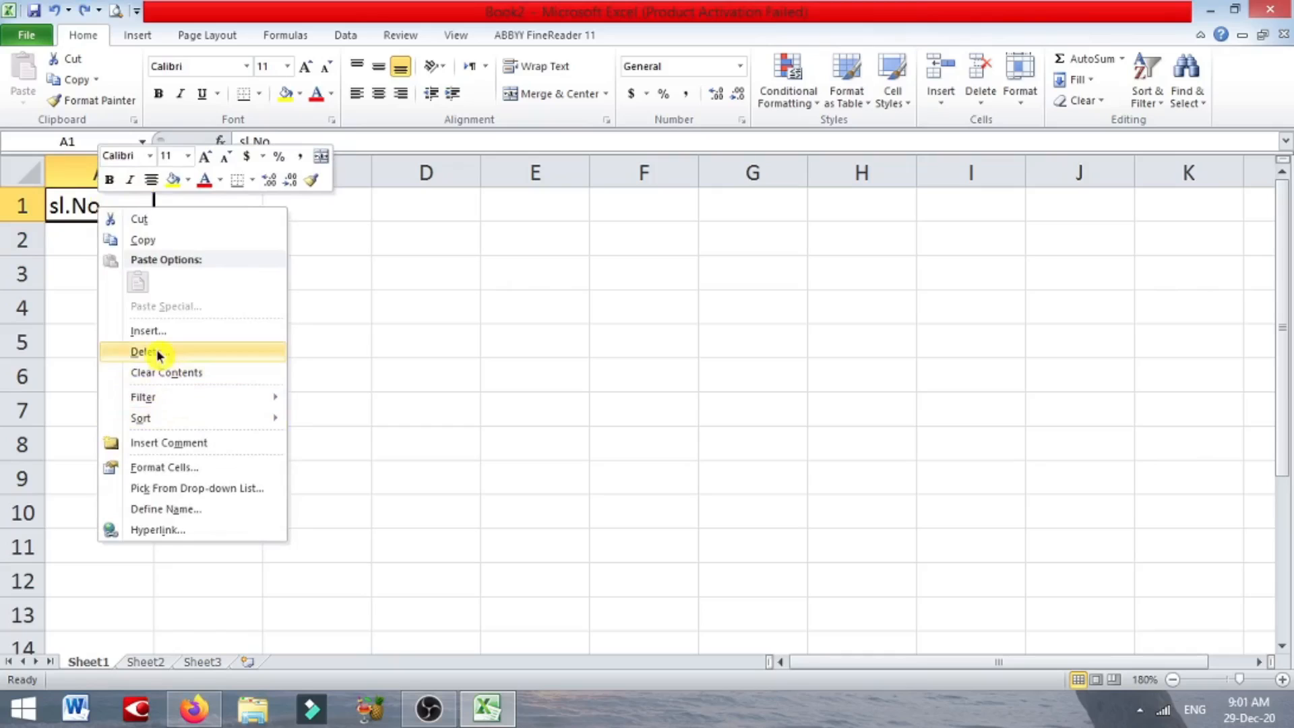
{"action": "left_click", "coordinate": [159, 351]}
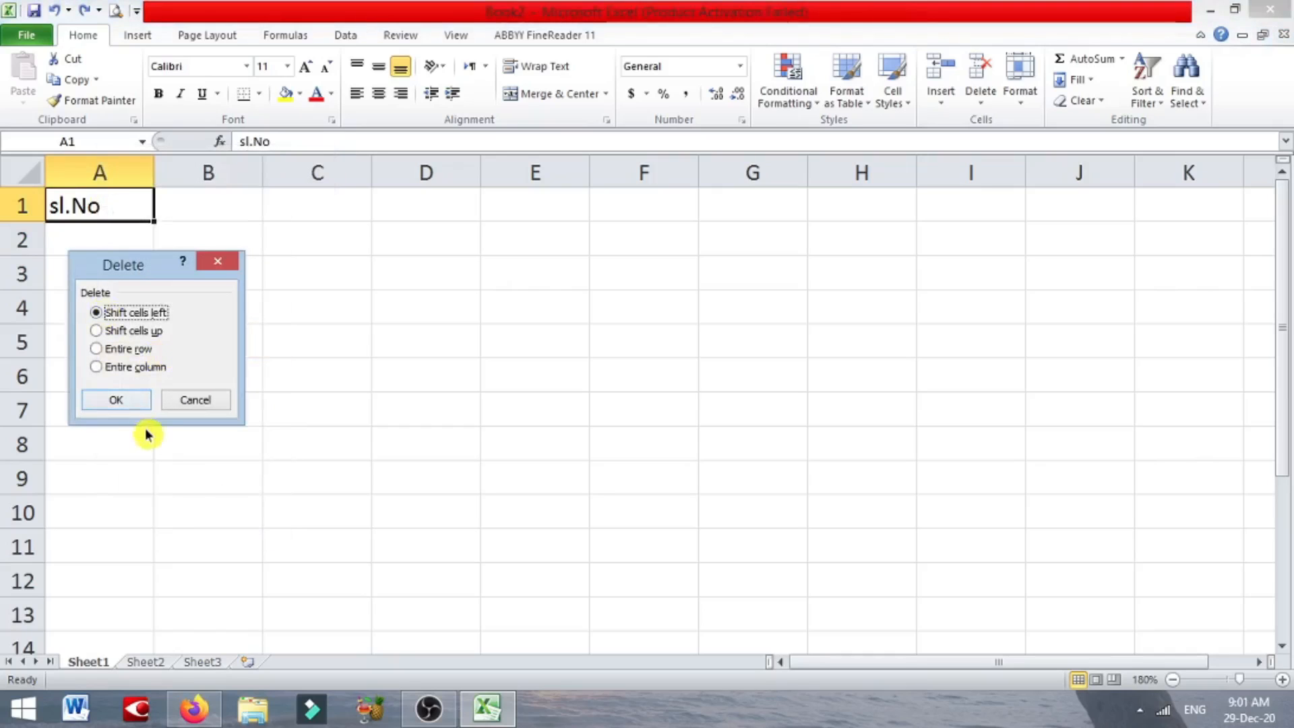
{"action": "left_click", "coordinate": [122, 400]}
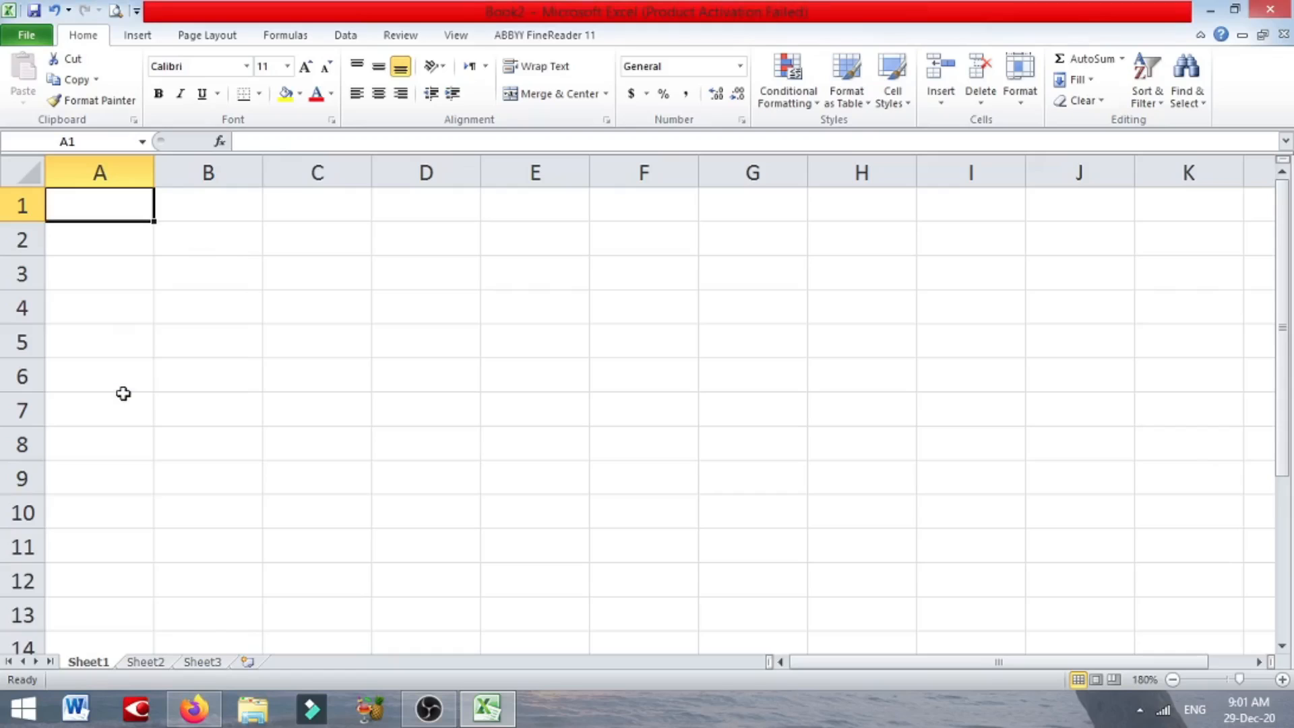
Step: Undo the deletion of cell A1, and add the headings "name" in B1 and "mark" in C1
{"action": "key", "text": "ctrl+z"}
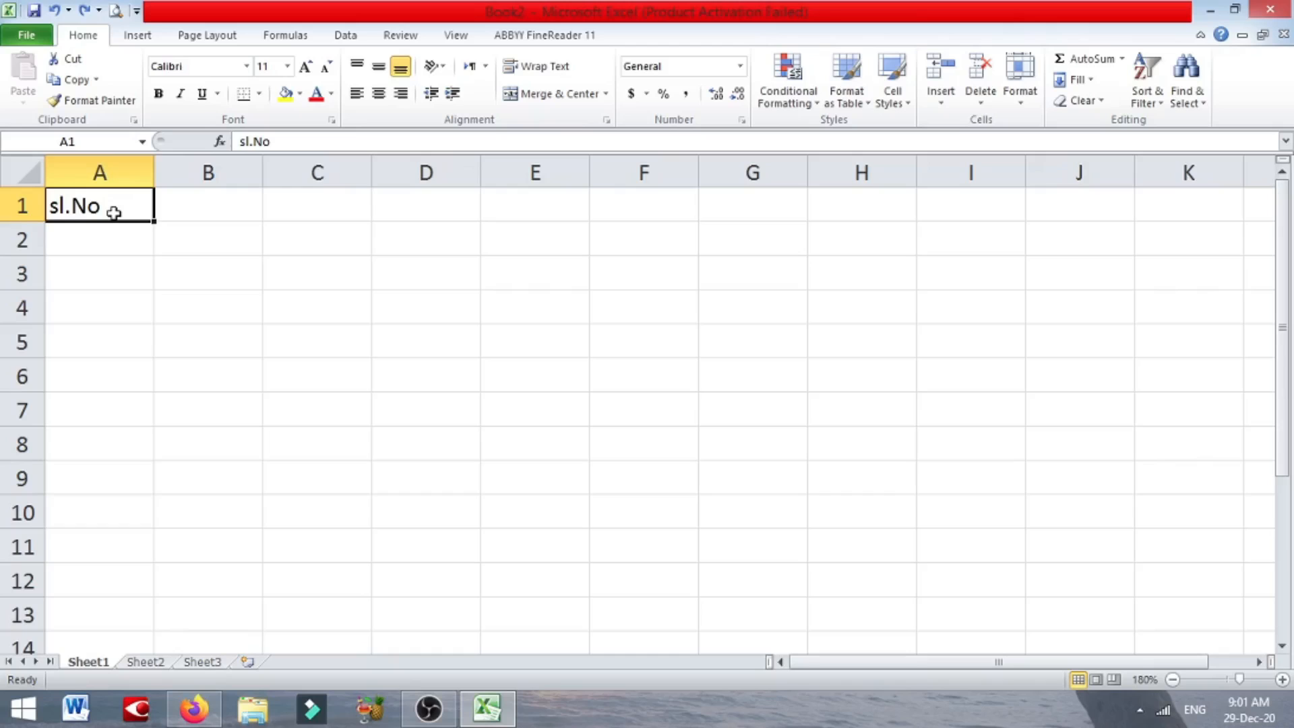
{"action": "key", "text": "Tab"}
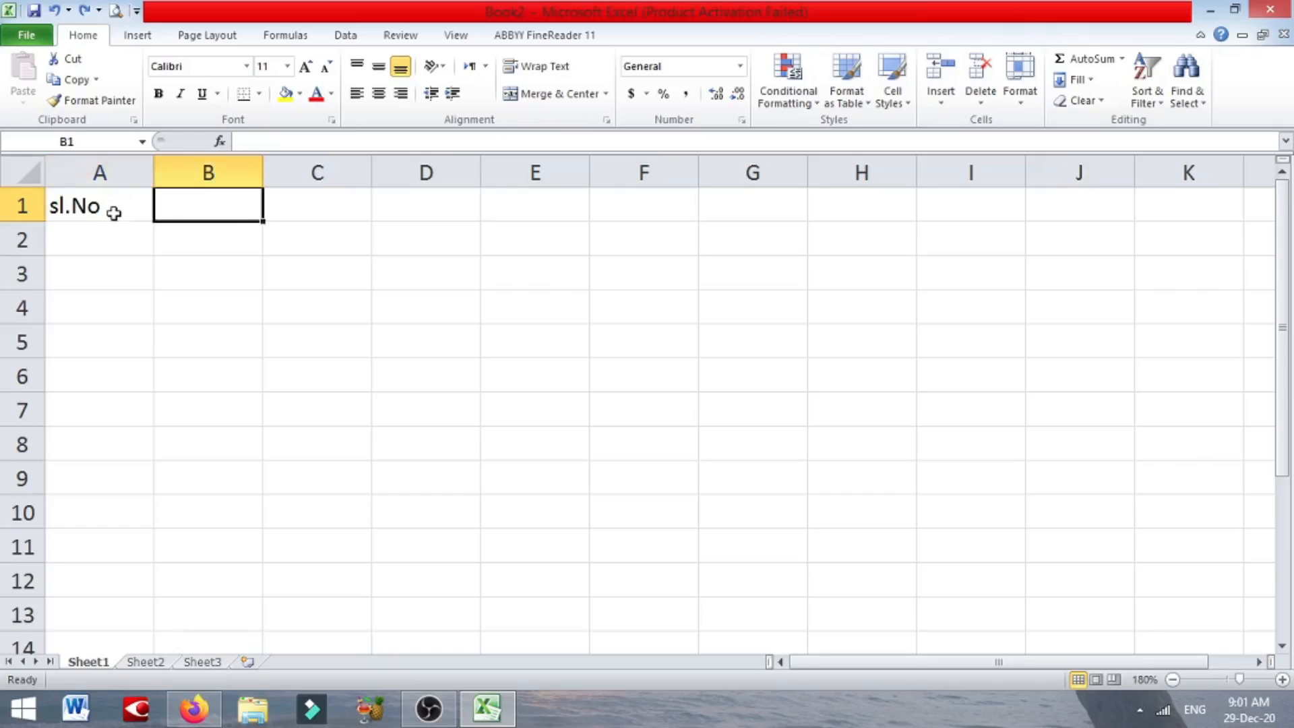
{"action": "type", "text": "name"}
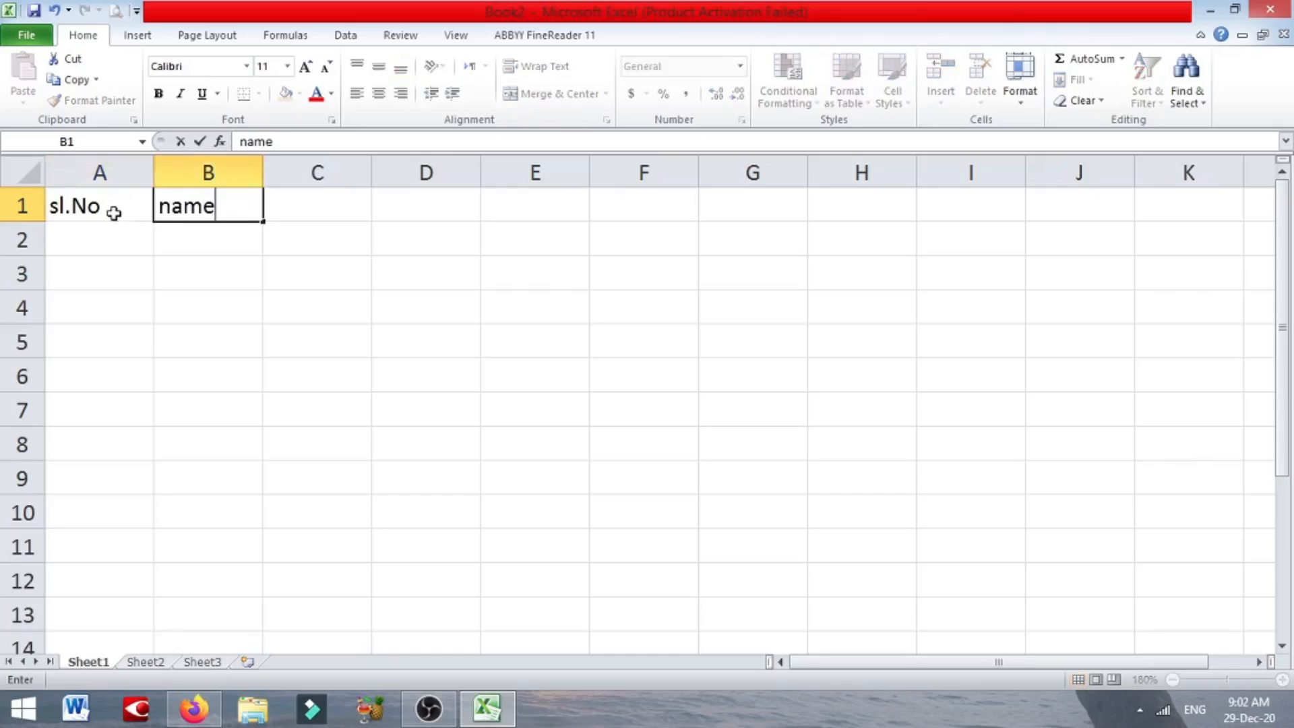
{"action": "key", "text": "Tab"}
{"action": "key", "text": "Down"}
{"action": "key", "text": "Up"}
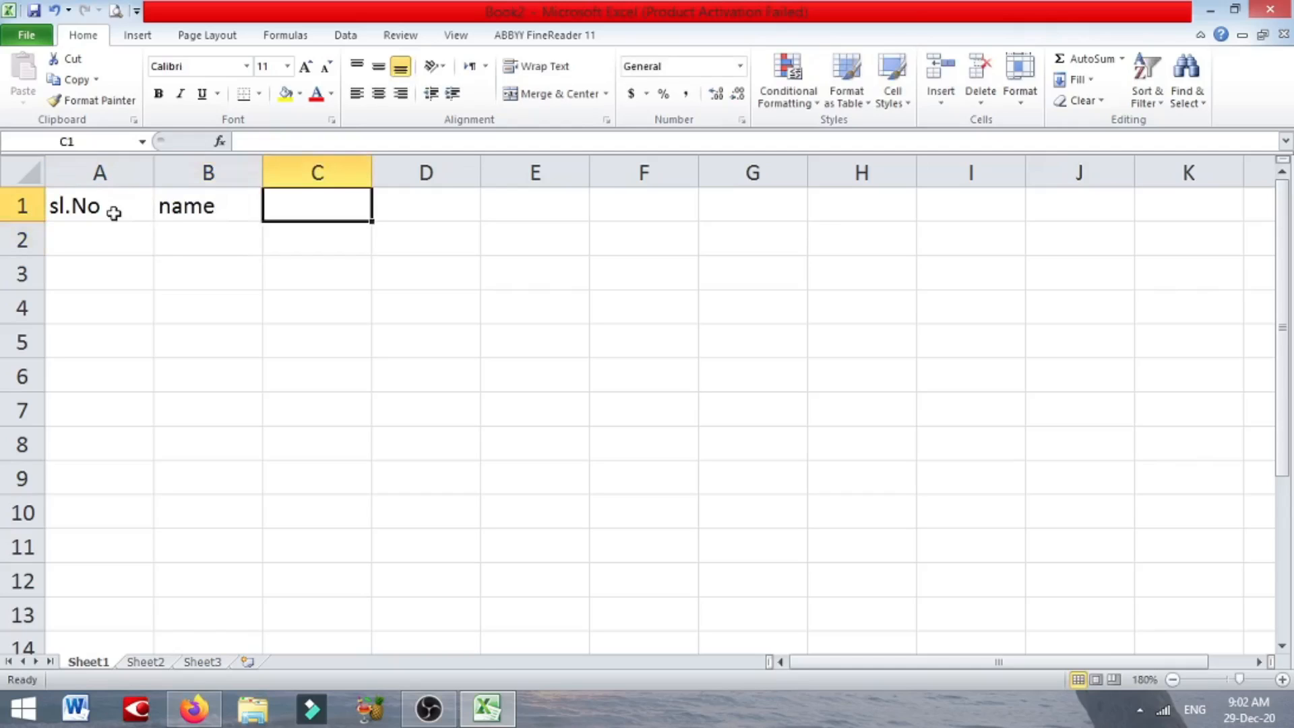
{"action": "type", "text": "mark"}
{"action": "key", "text": "Return"}
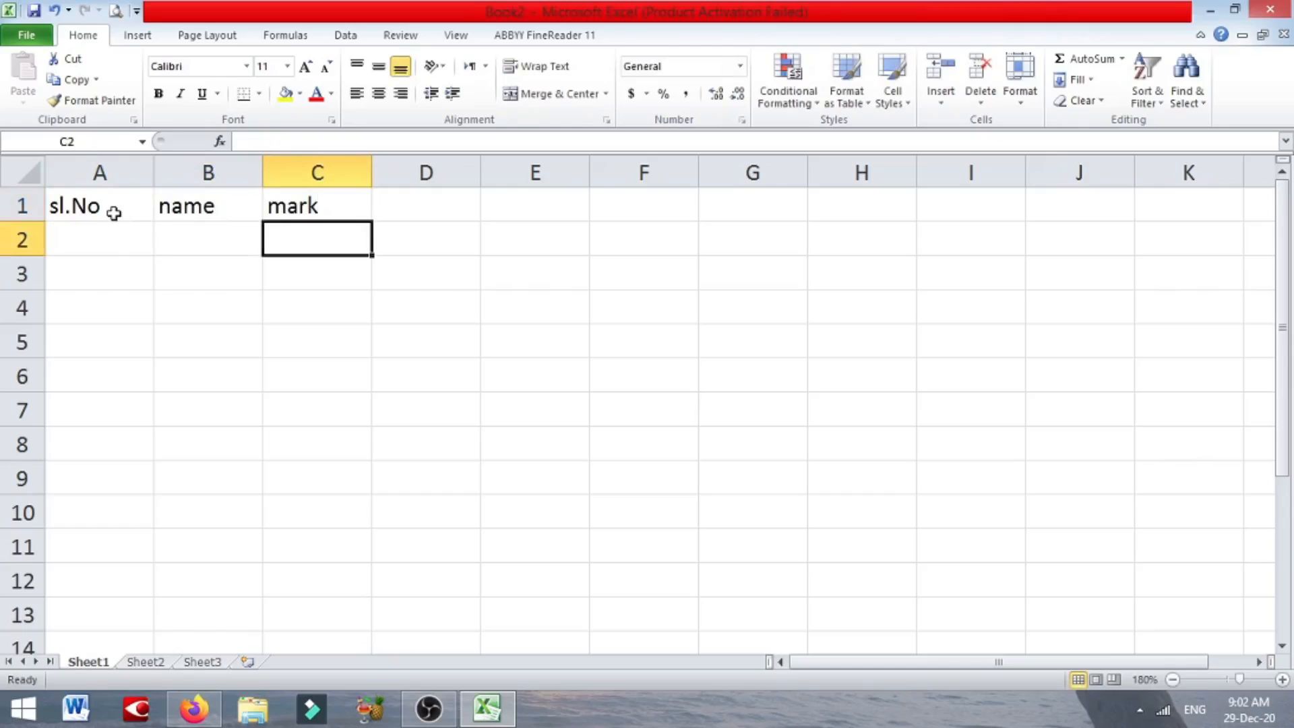
{"action": "left_click", "coordinate": [112, 213]}
{"action": "left_click", "coordinate": [280, 202]}
{"action": "left_click", "coordinate": [98, 206]}
{"action": "left_click", "coordinate": [282, 210]}
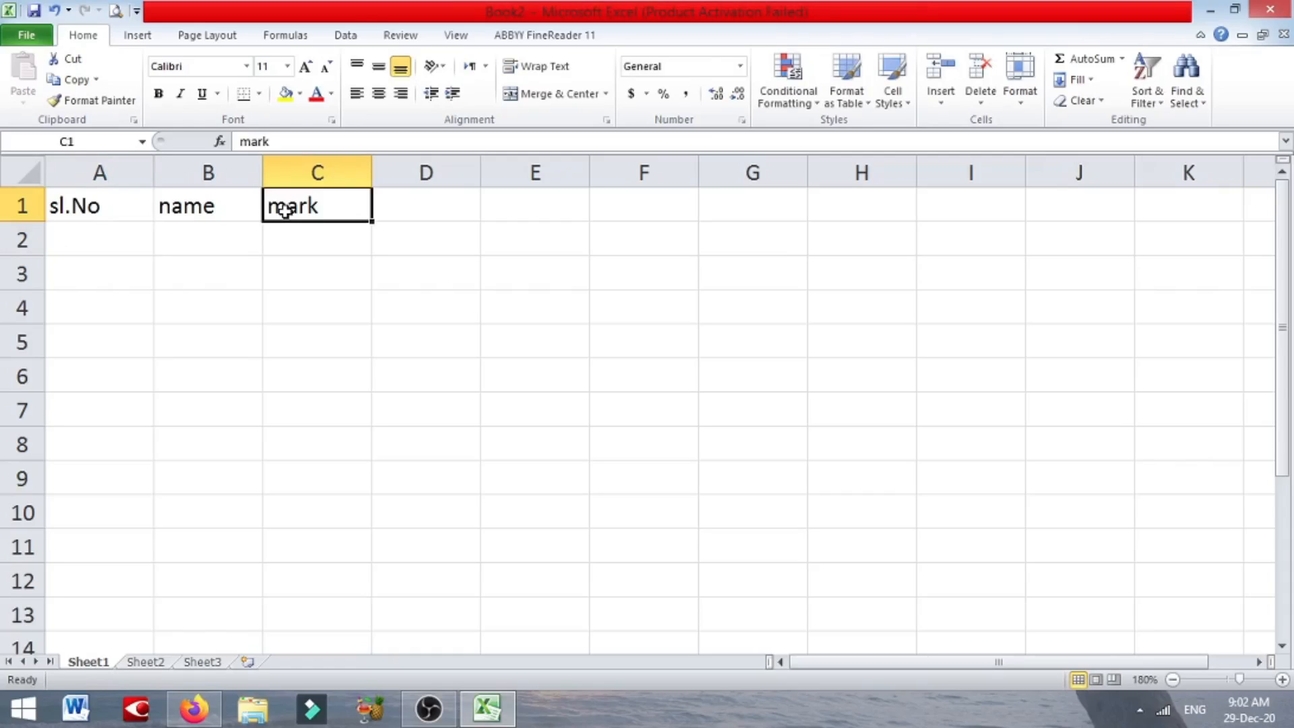
{"action": "left_click", "coordinate": [210, 225]}
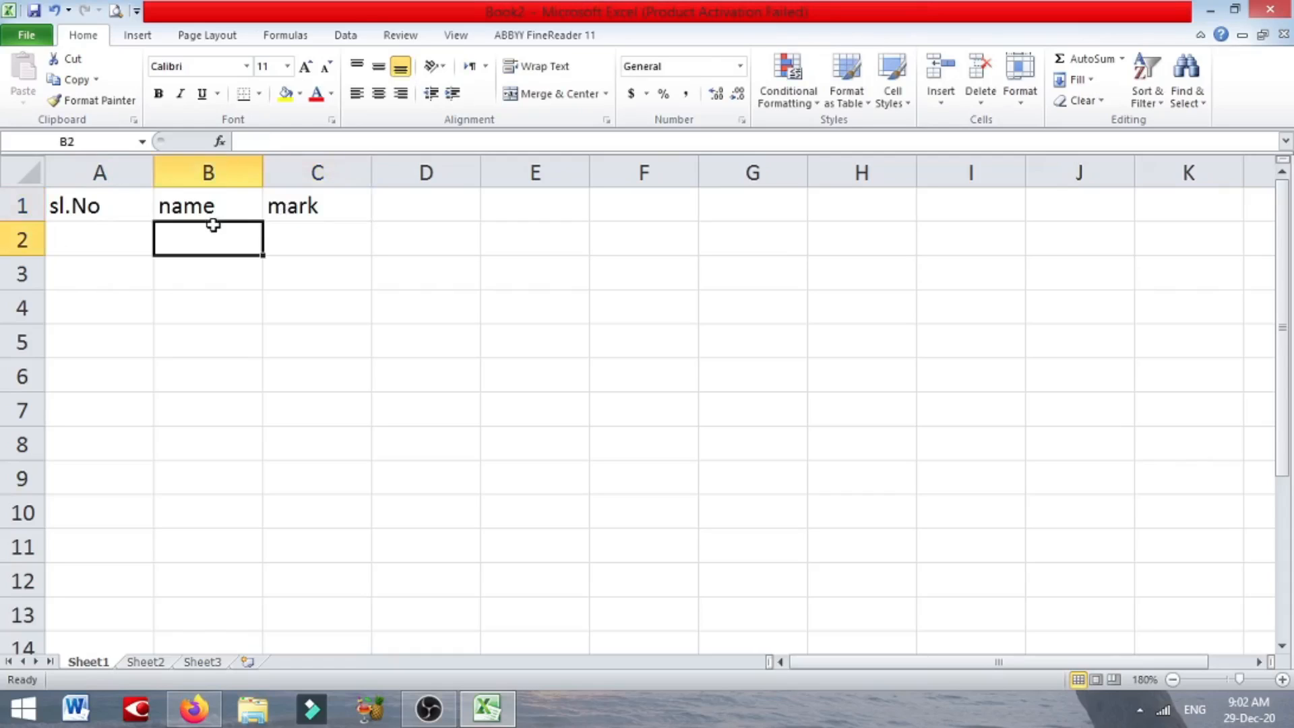
{"action": "left_click", "coordinate": [98, 198]}
{"action": "left_click", "coordinate": [311, 206]}
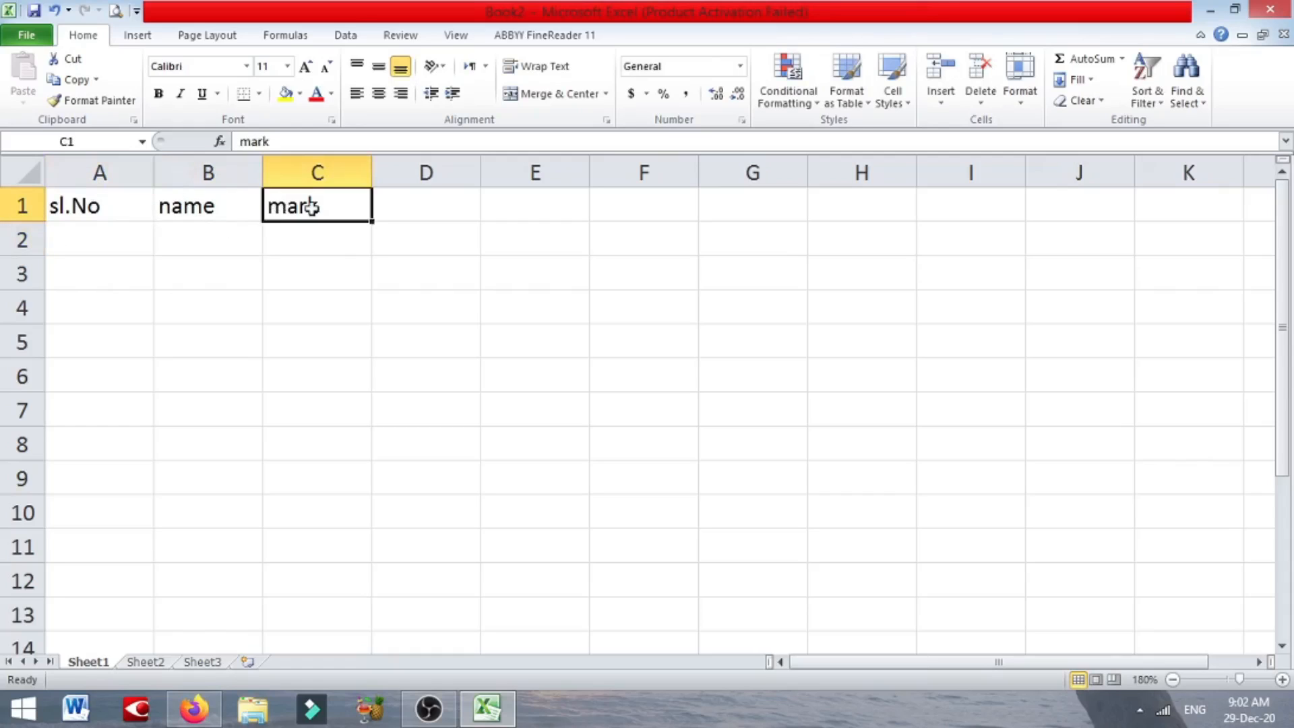
Step: Clear the non-adjacent cells A1 and C1 together and undo the clearing, doing this twice
{"action": "left_click", "coordinate": [129, 204]}
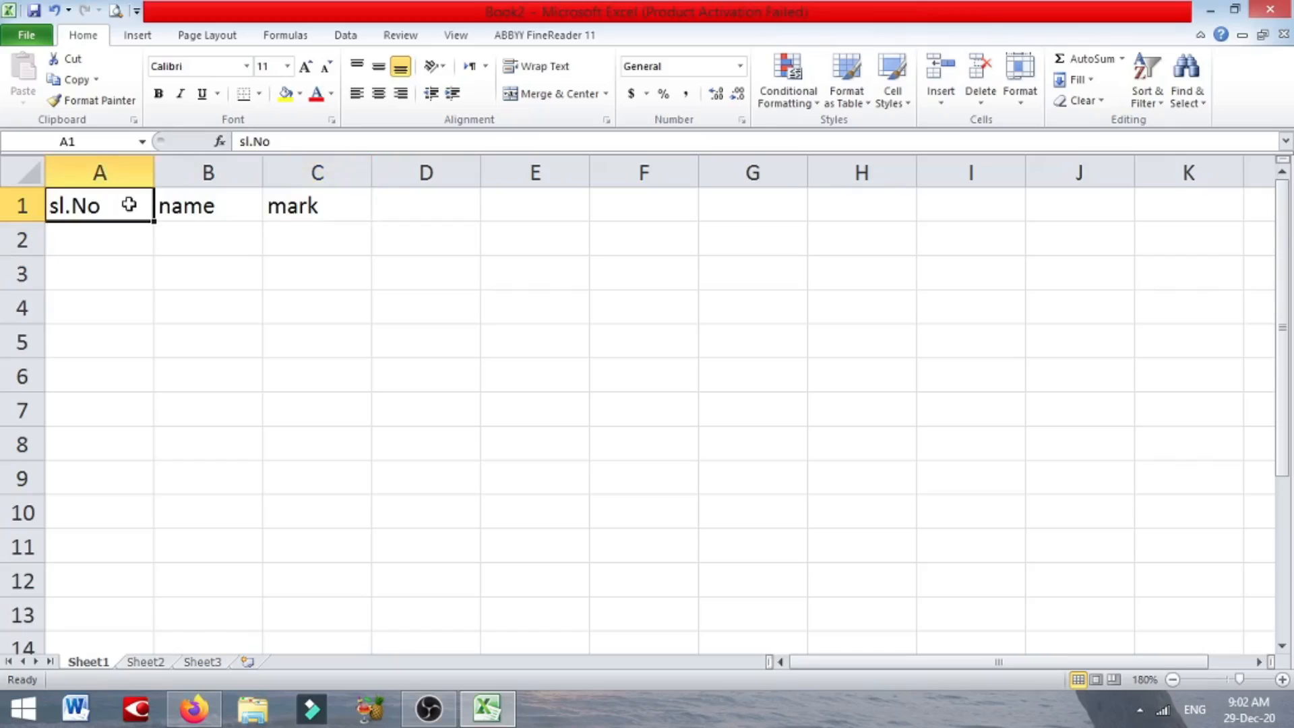
{"action": "left_click", "coordinate": [310, 207], "text": "ctrl"}
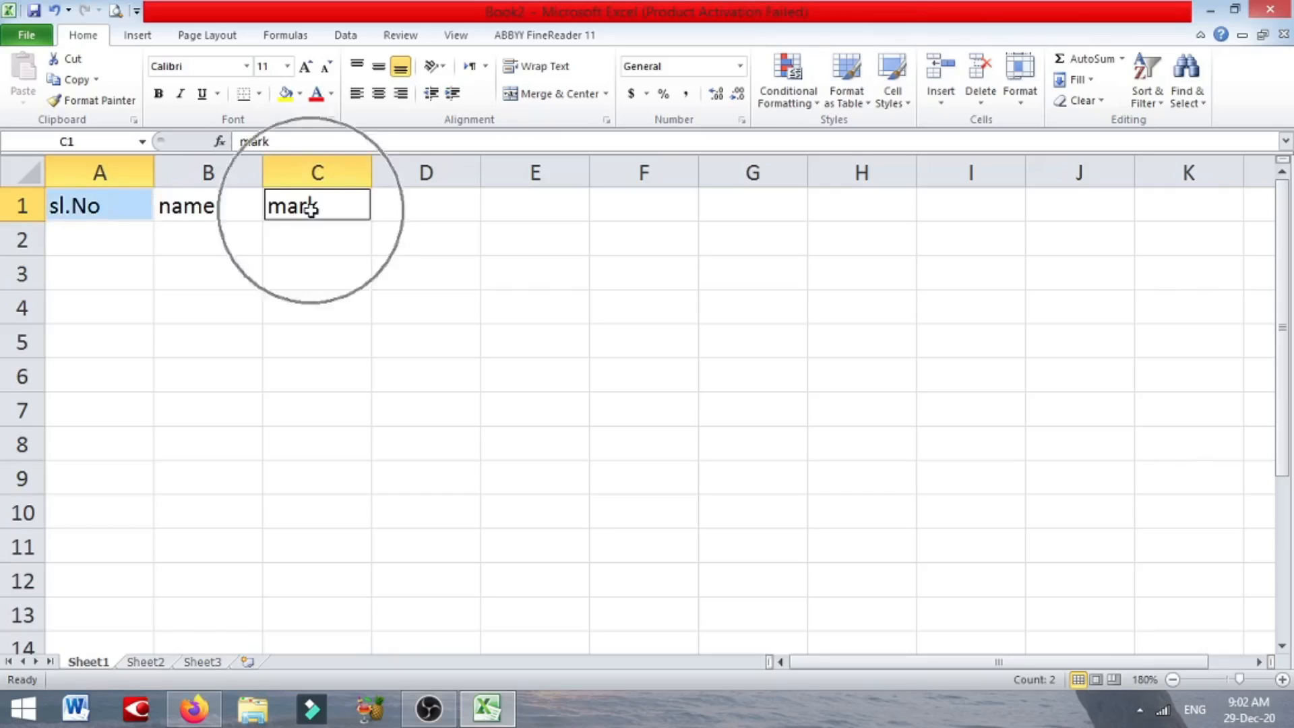
{"action": "key", "text": "Delete"}
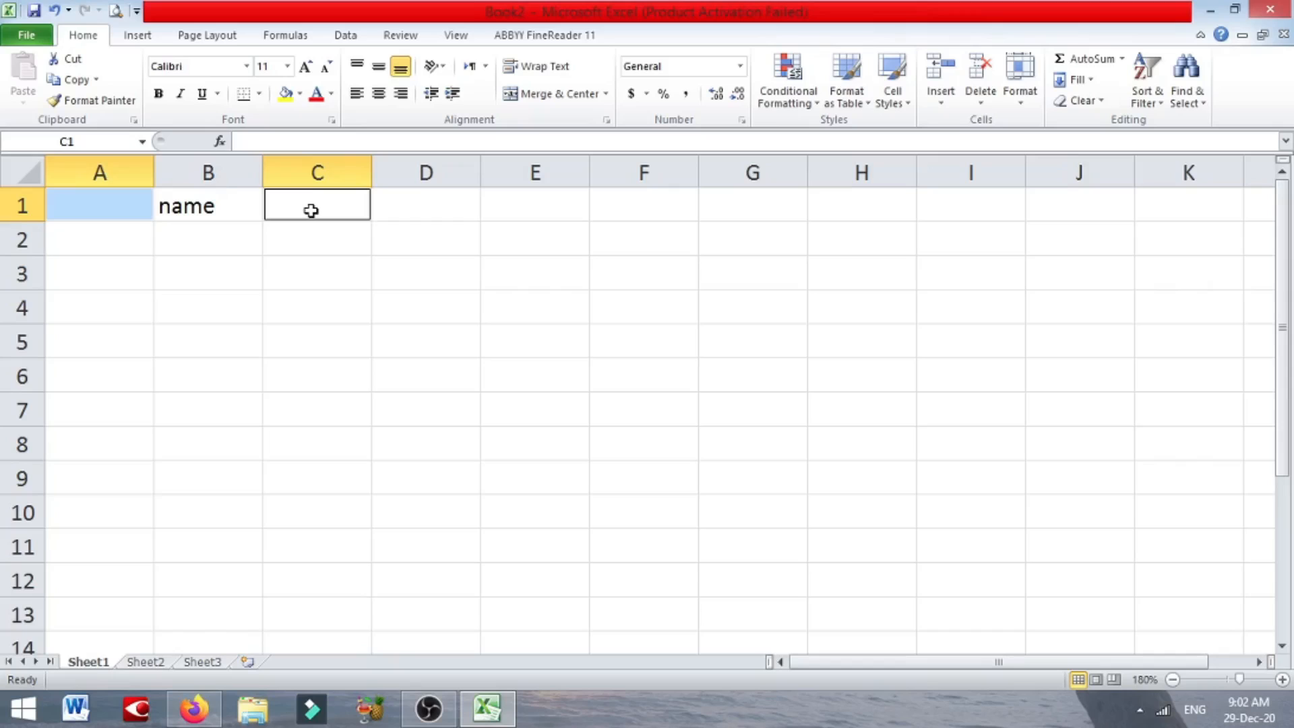
{"action": "key", "text": "ctrl+z"}
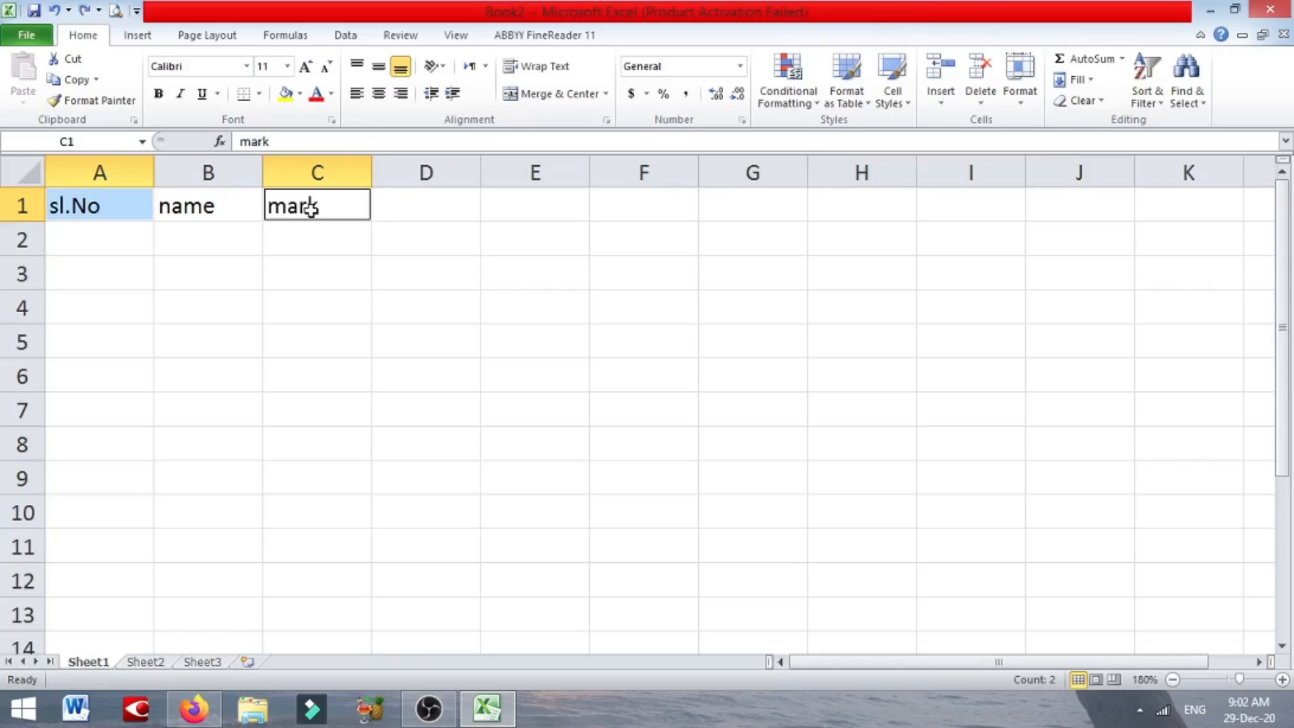
{"action": "left_click", "coordinate": [101, 212]}
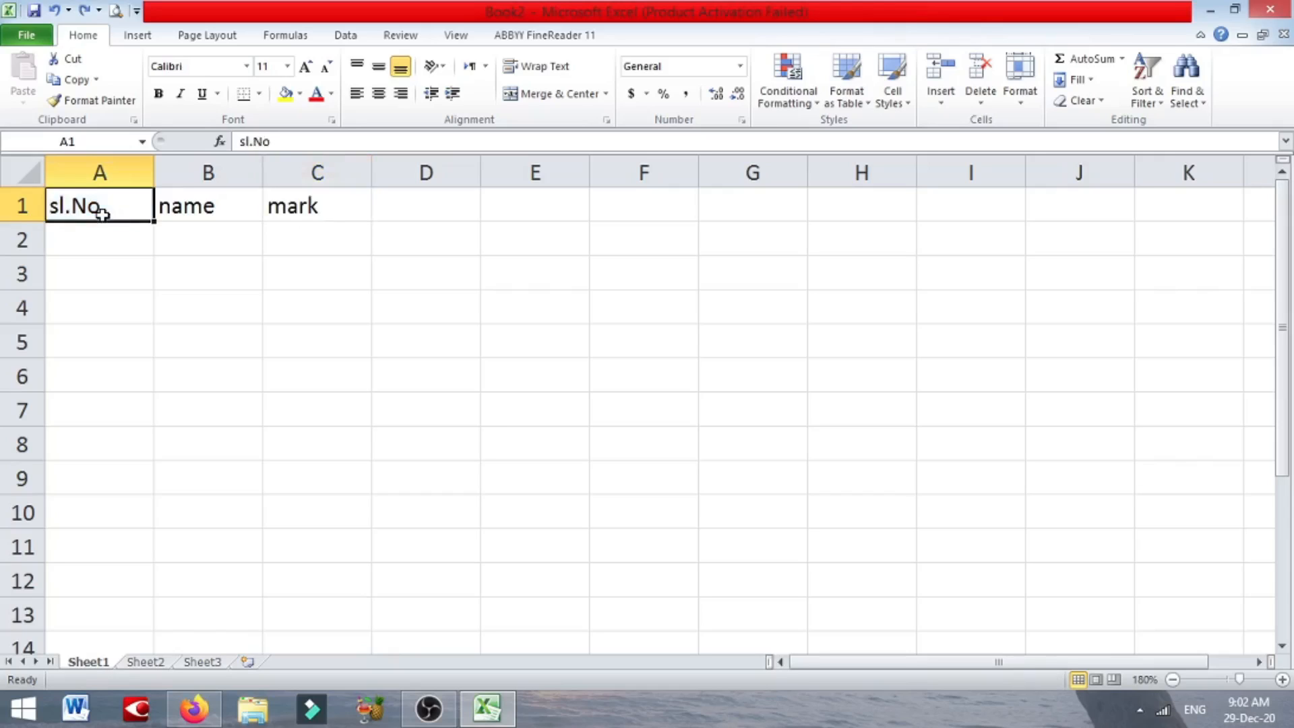
{"action": "left_click", "coordinate": [307, 205], "text": "ctrl"}
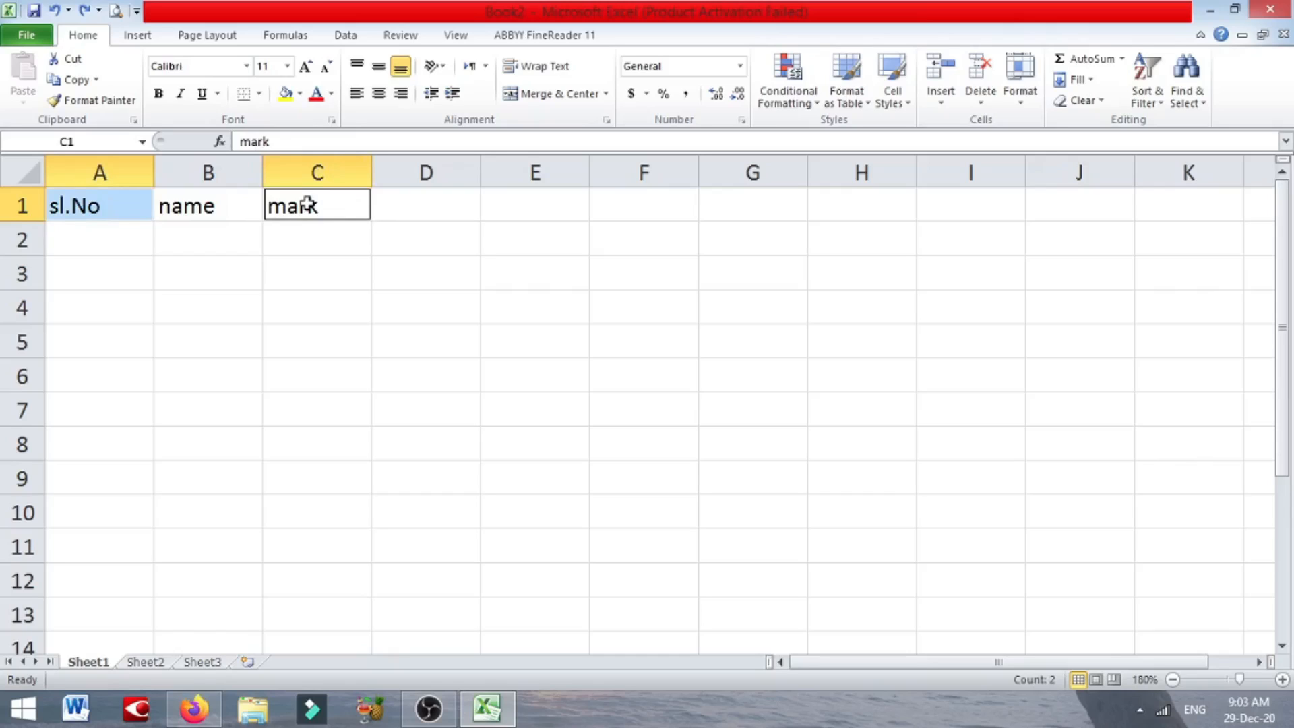
{"action": "key", "text": "Delete"}
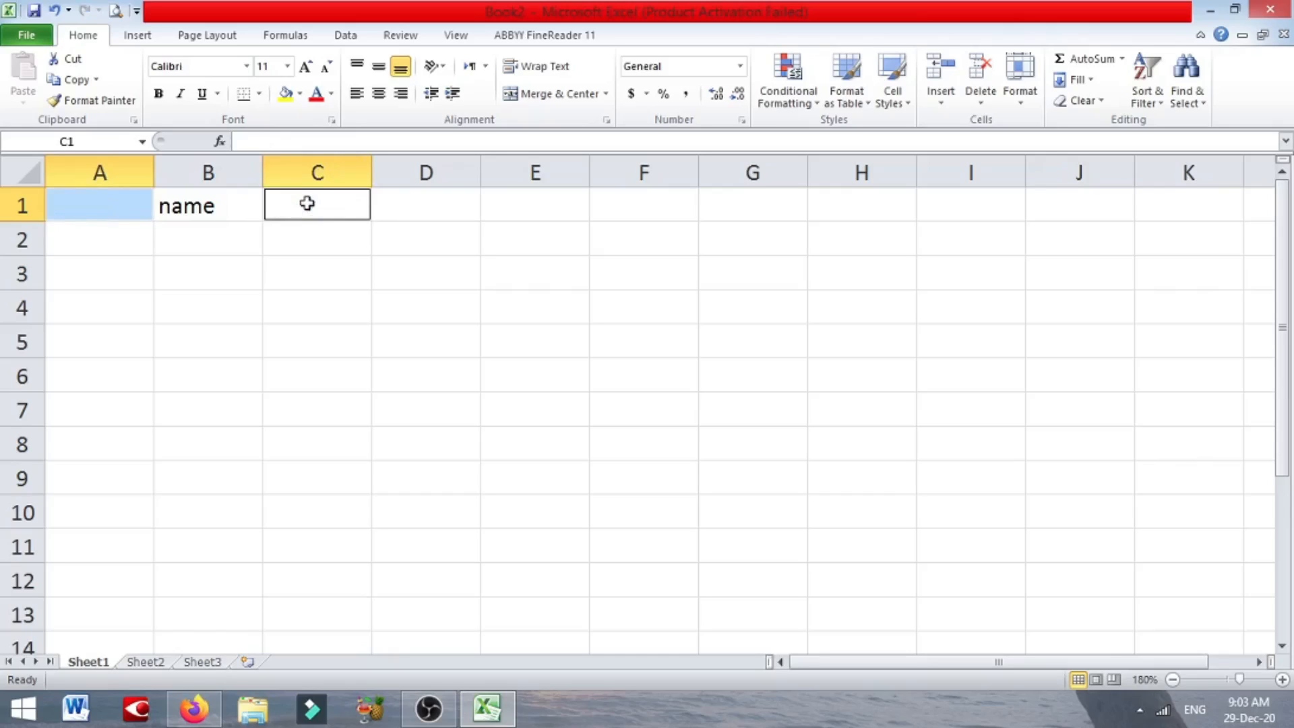
{"action": "key", "text": "ctrl+z"}
{"action": "left_click", "coordinate": [325, 313]}
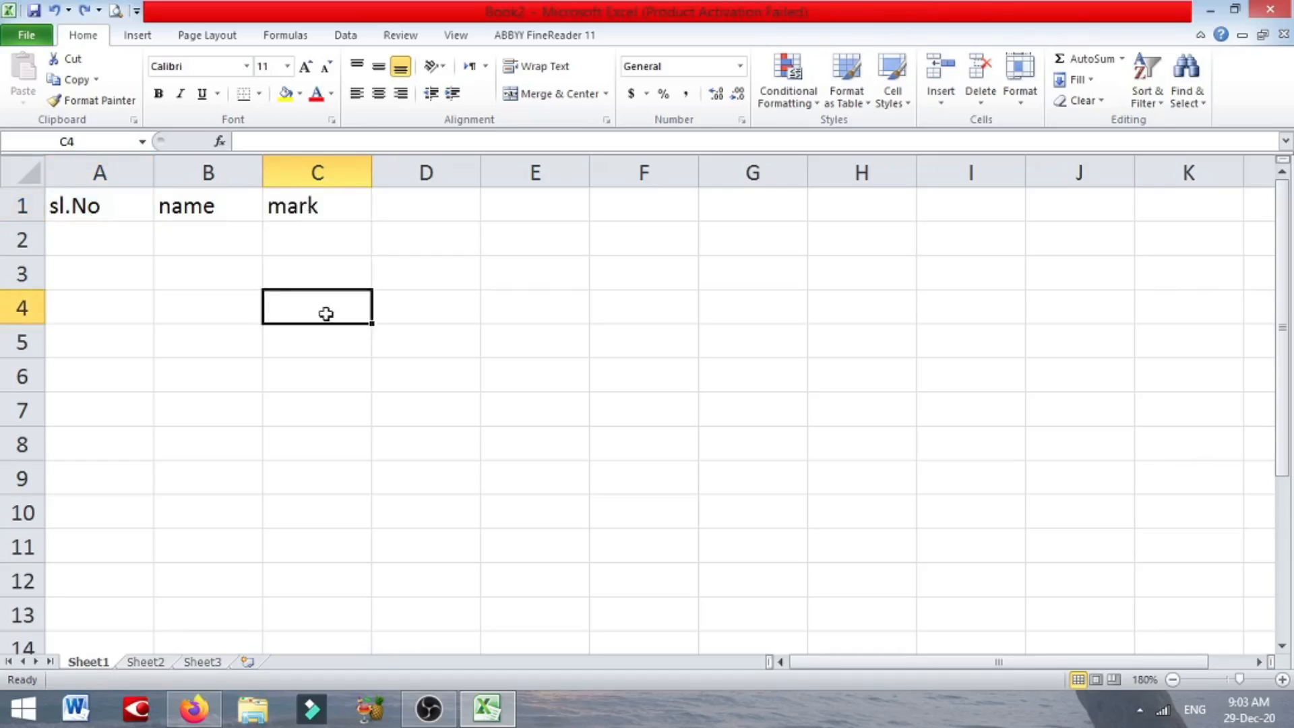
Step: Move the "sl.No" heading from cell A1 to cell A3
{"action": "left_click", "coordinate": [106, 208]}
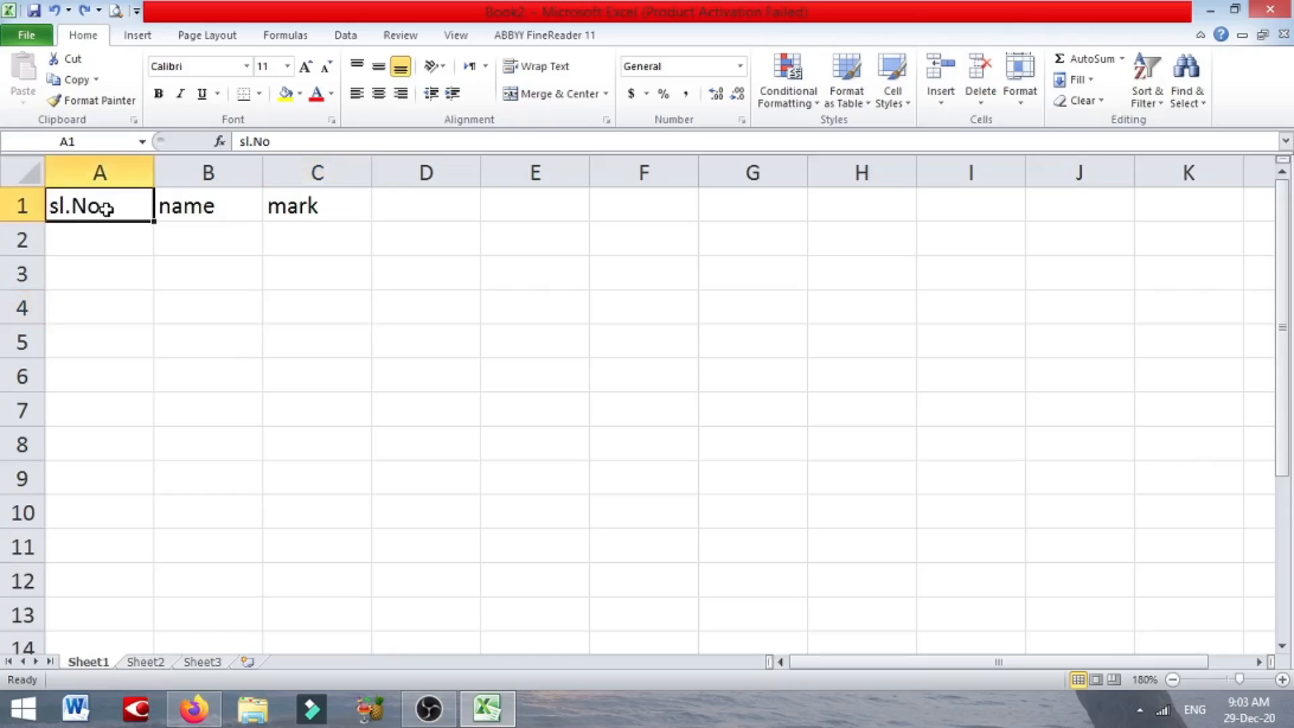
{"action": "key", "text": "ctrl+c"}
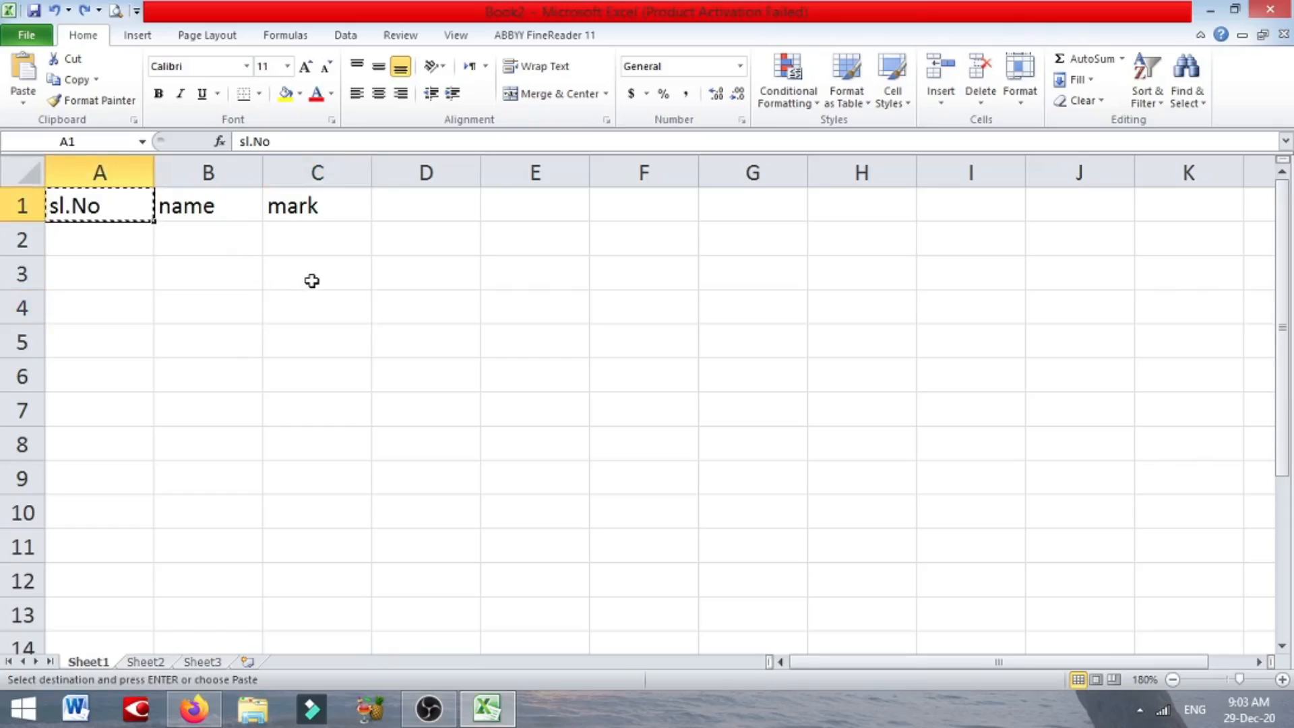
{"action": "left_click", "coordinate": [68, 282]}
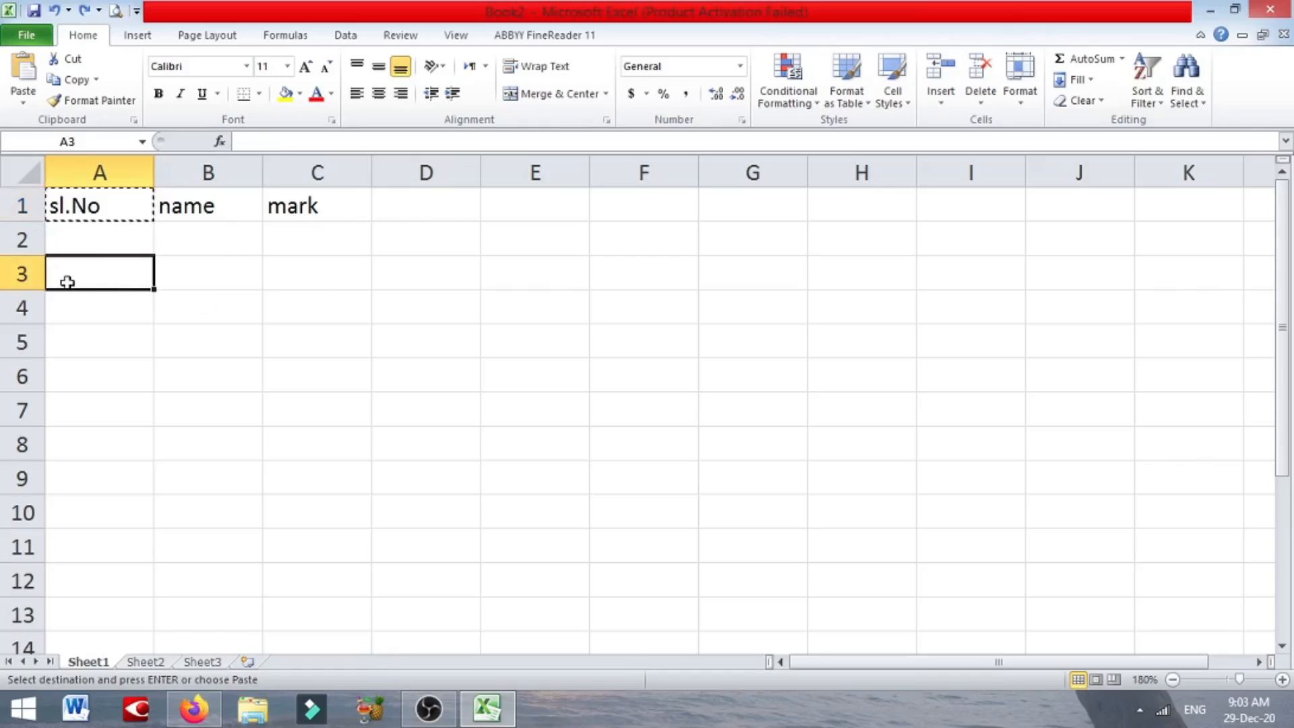
{"action": "key", "text": "ctrl+v"}
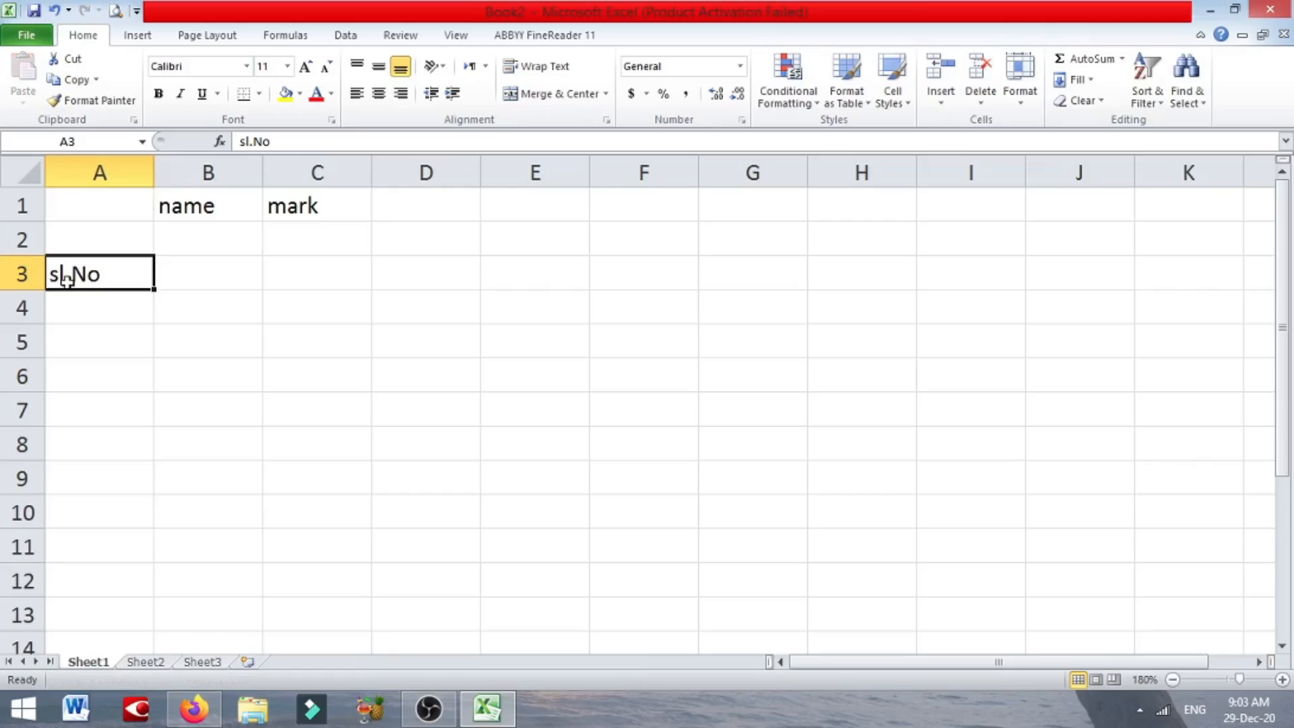
Step: Copy the "name" heading from cell B1 into cell B3
{"action": "left_click", "coordinate": [202, 202]}
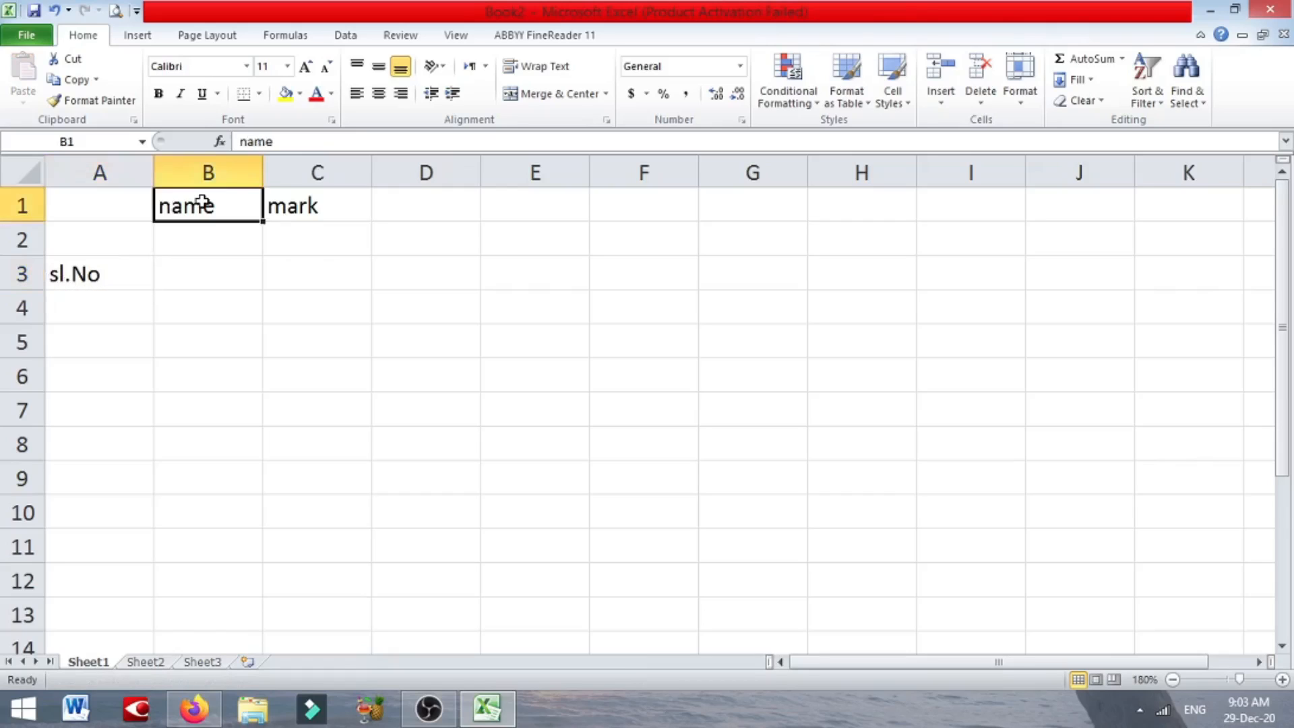
{"action": "key", "text": "ctrl+x"}
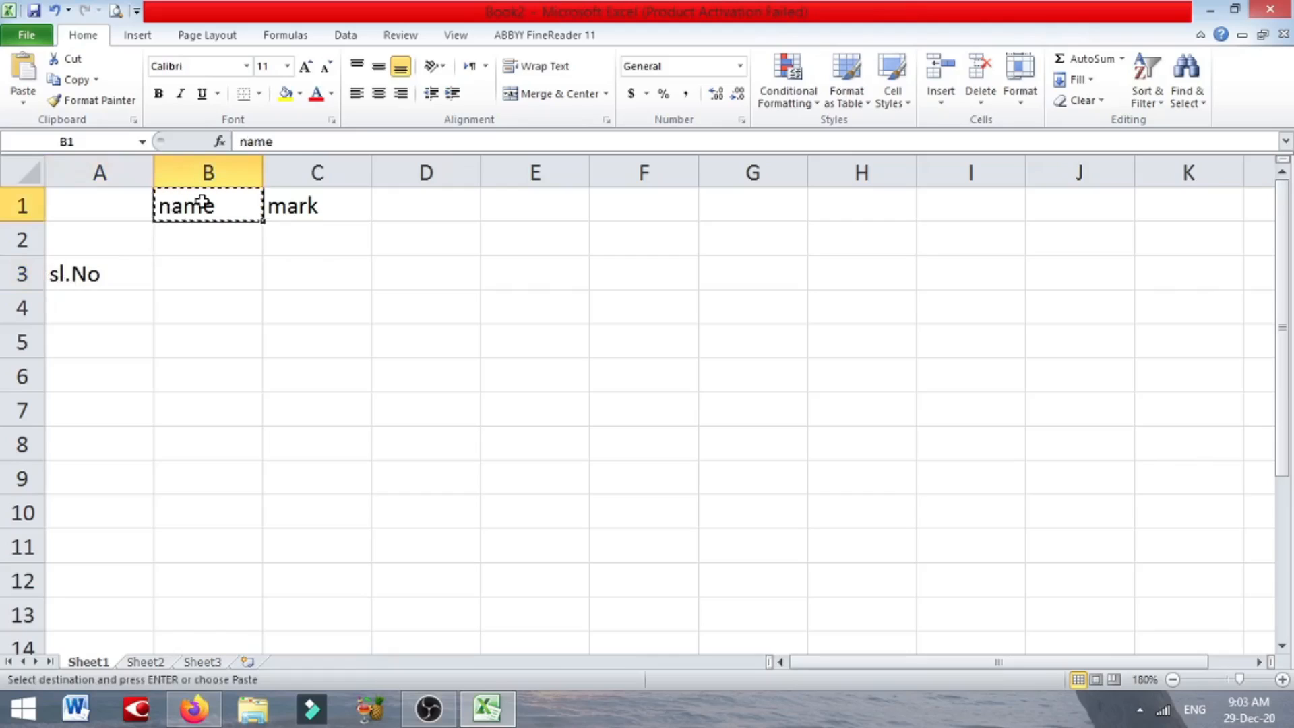
{"action": "left_click", "coordinate": [194, 279]}
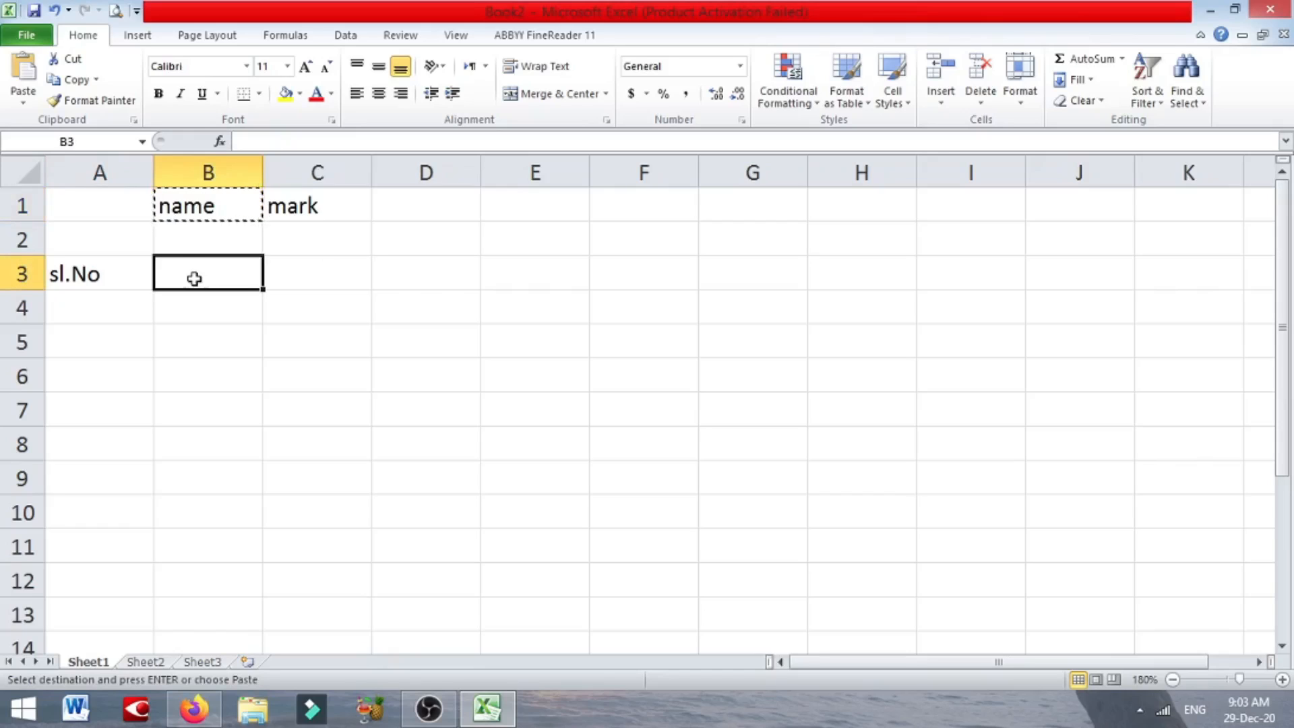
{"action": "key", "text": "ctrl+v"}
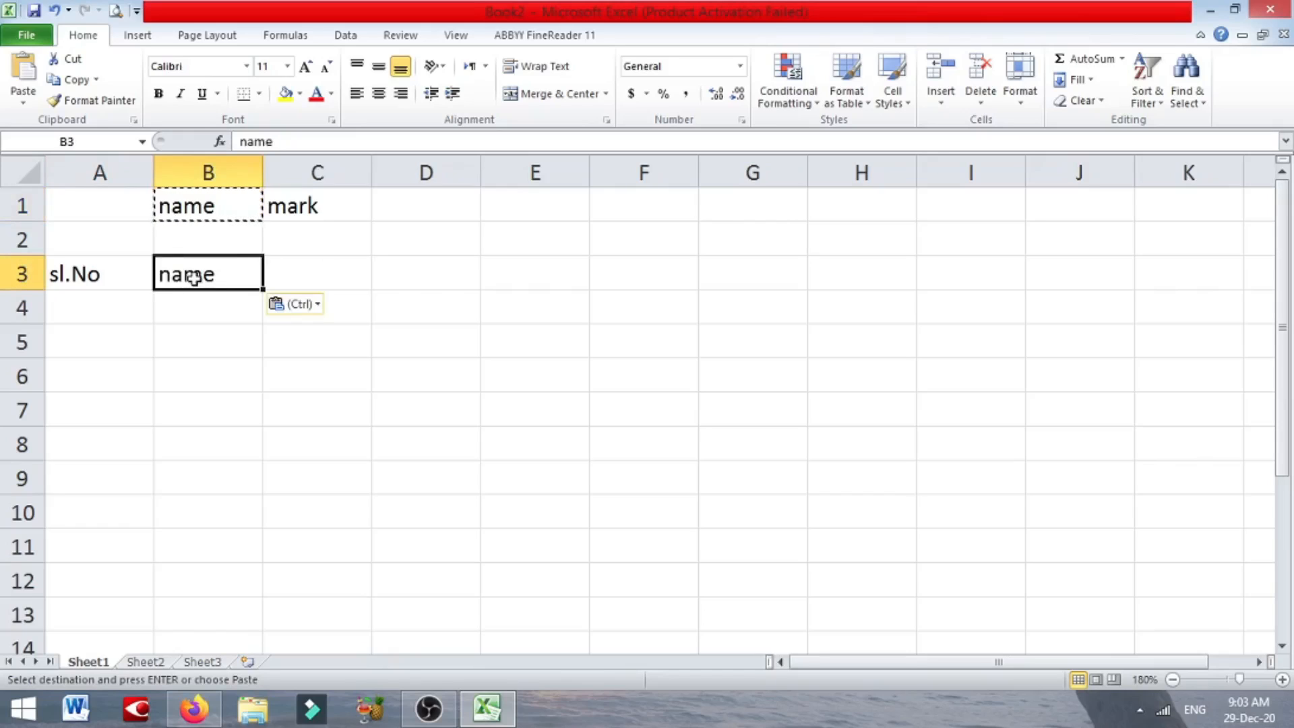
Step: Insert the Wingdings smiley face symbol, character code 74, in cell C3
{"action": "left_click", "coordinate": [278, 262]}
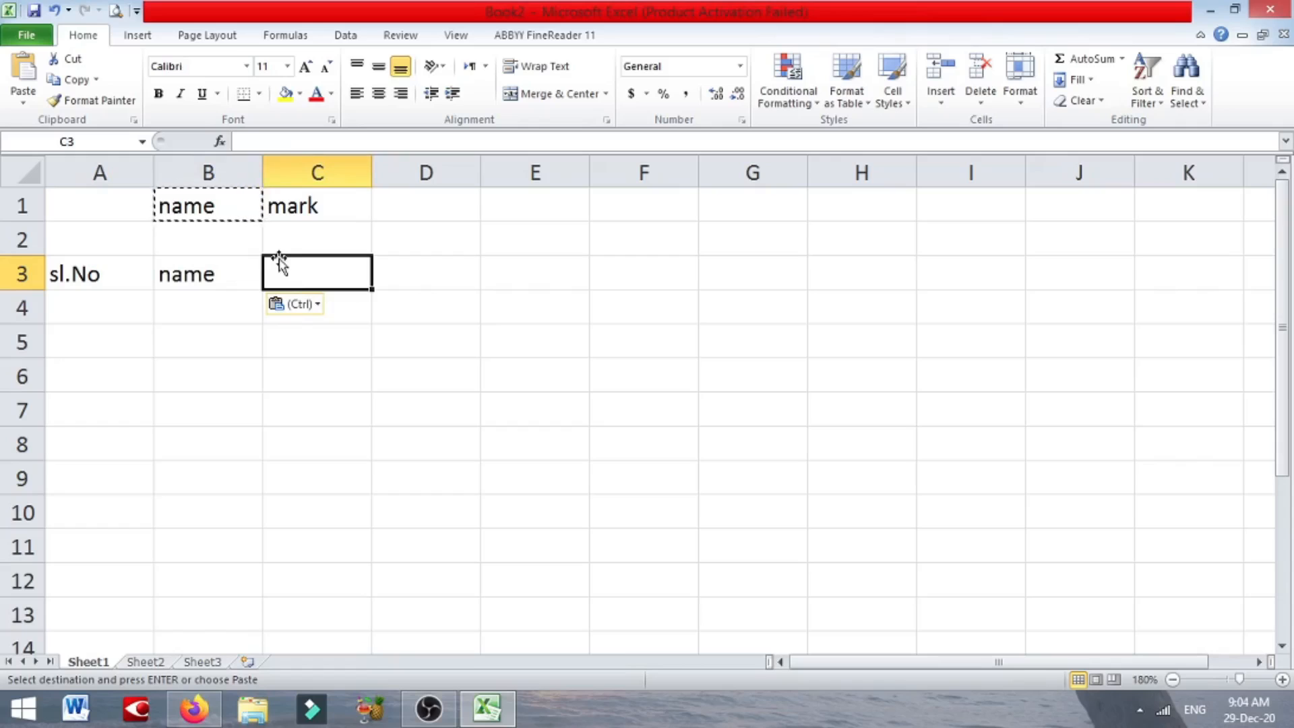
{"action": "left_click", "coordinate": [130, 37]}
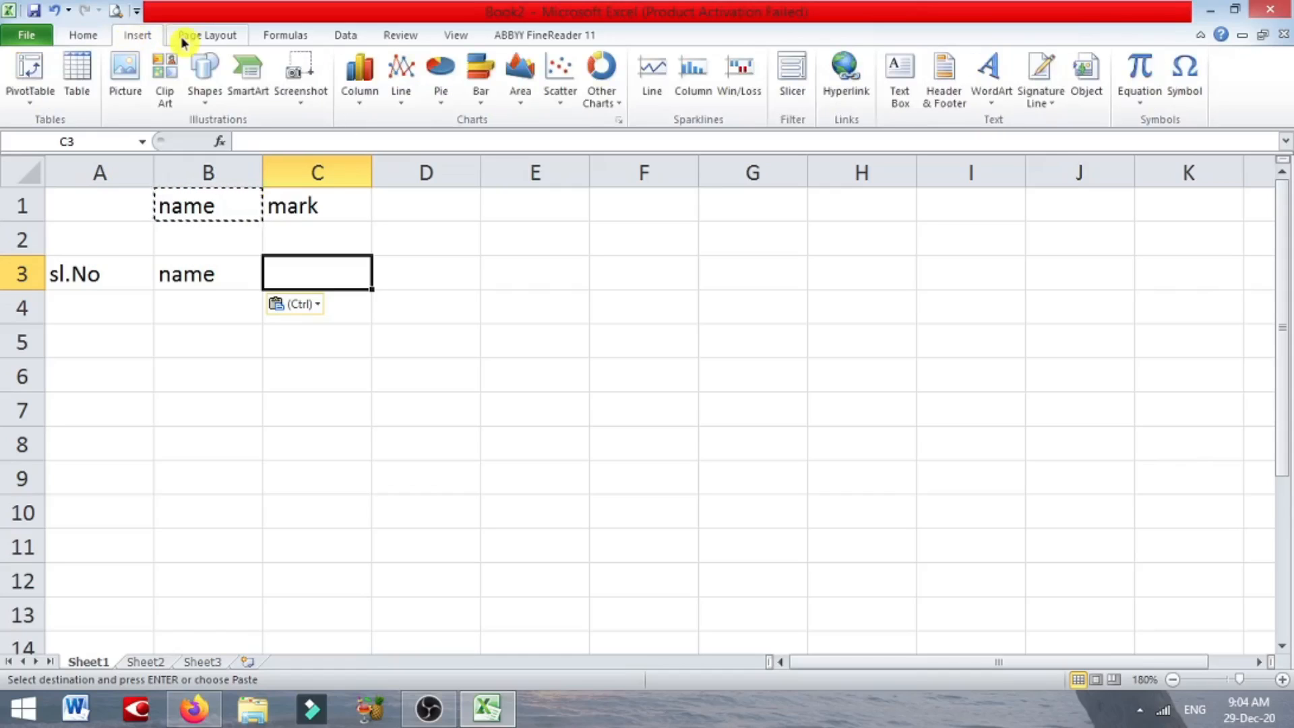
{"action": "left_click", "coordinate": [1179, 96]}
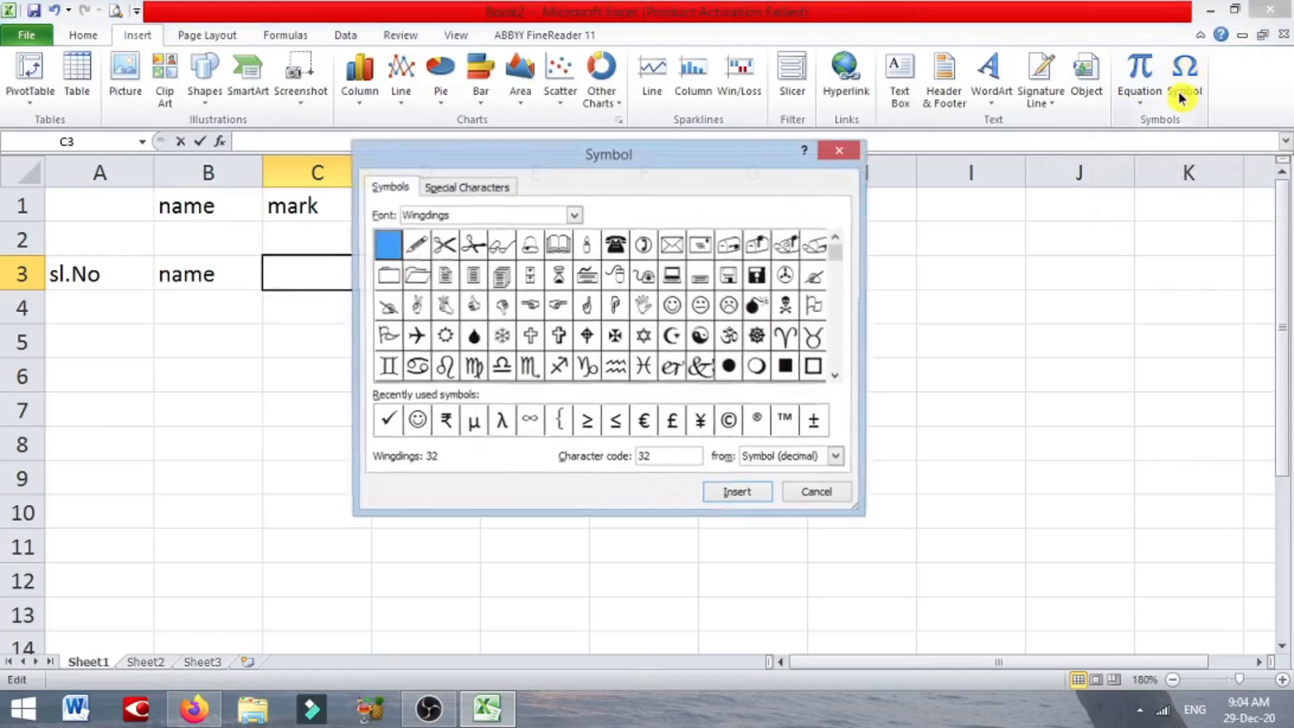
{"action": "left_click", "coordinate": [475, 189]}
{"action": "left_click", "coordinate": [391, 189]}
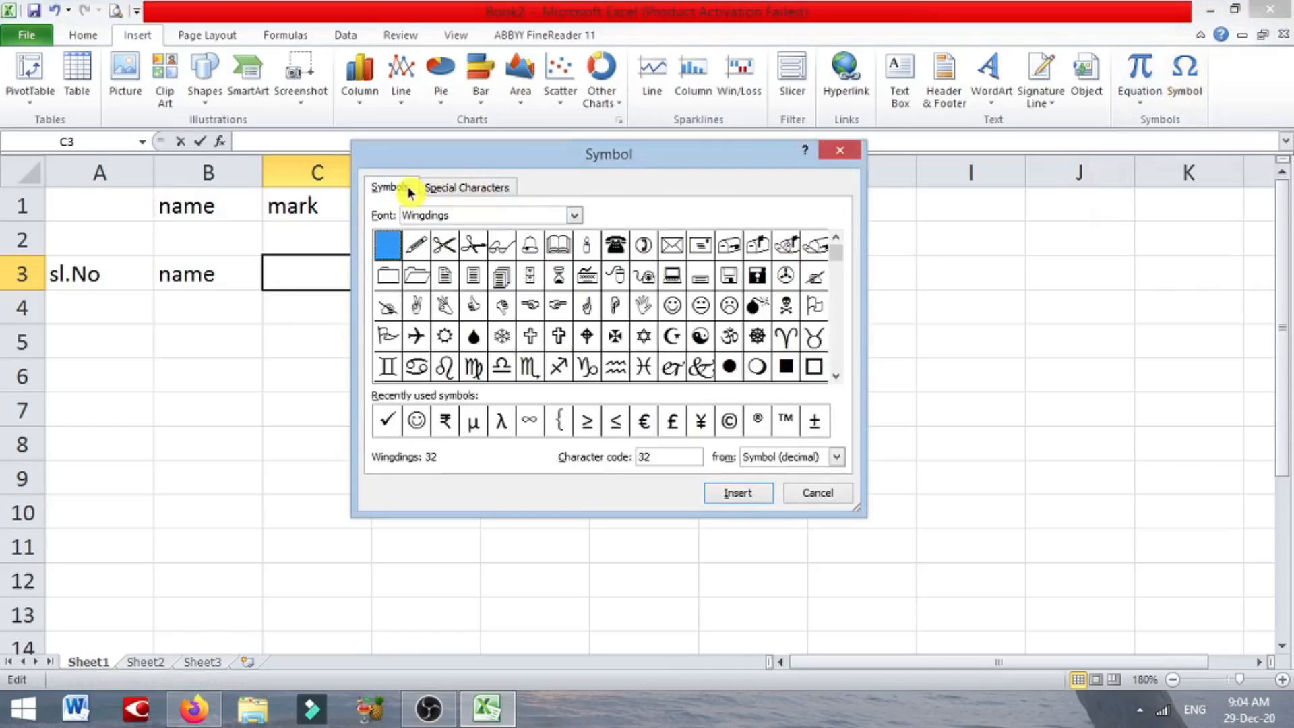
{"action": "left_click", "coordinate": [670, 307]}
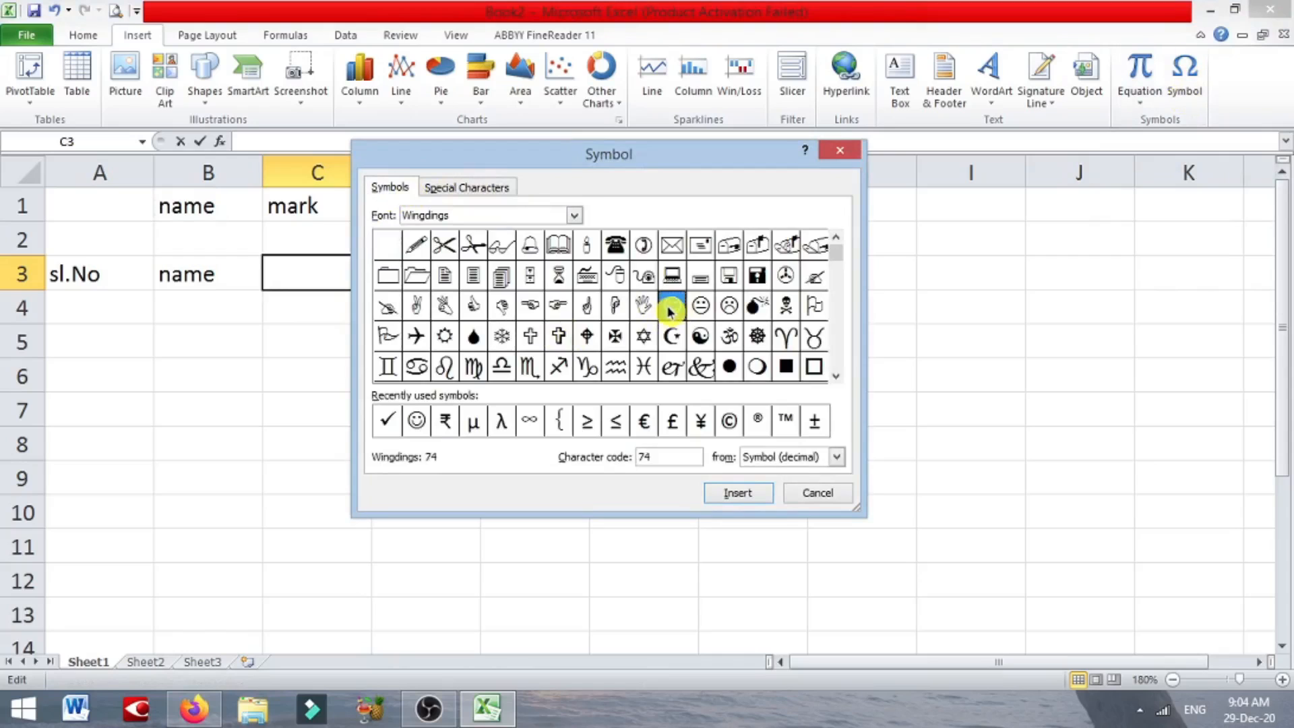
{"action": "left_click", "coordinate": [741, 495]}
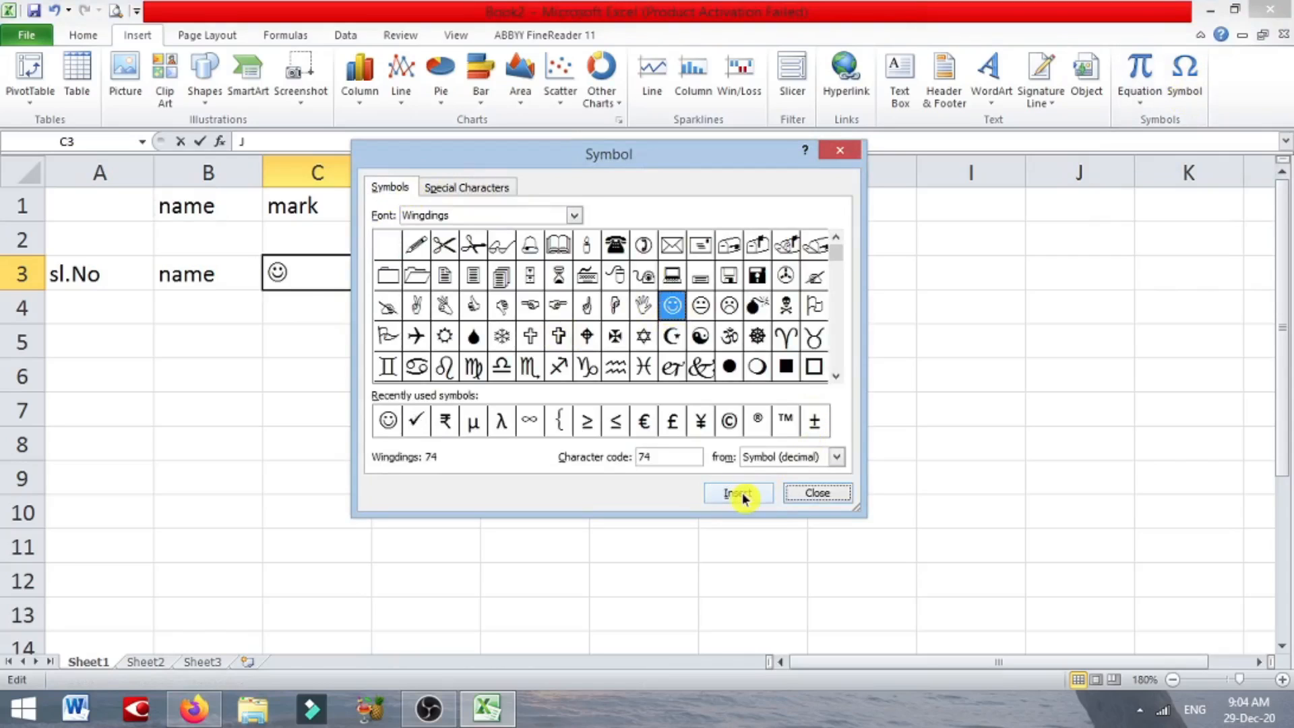
{"action": "left_click", "coordinate": [842, 157]}
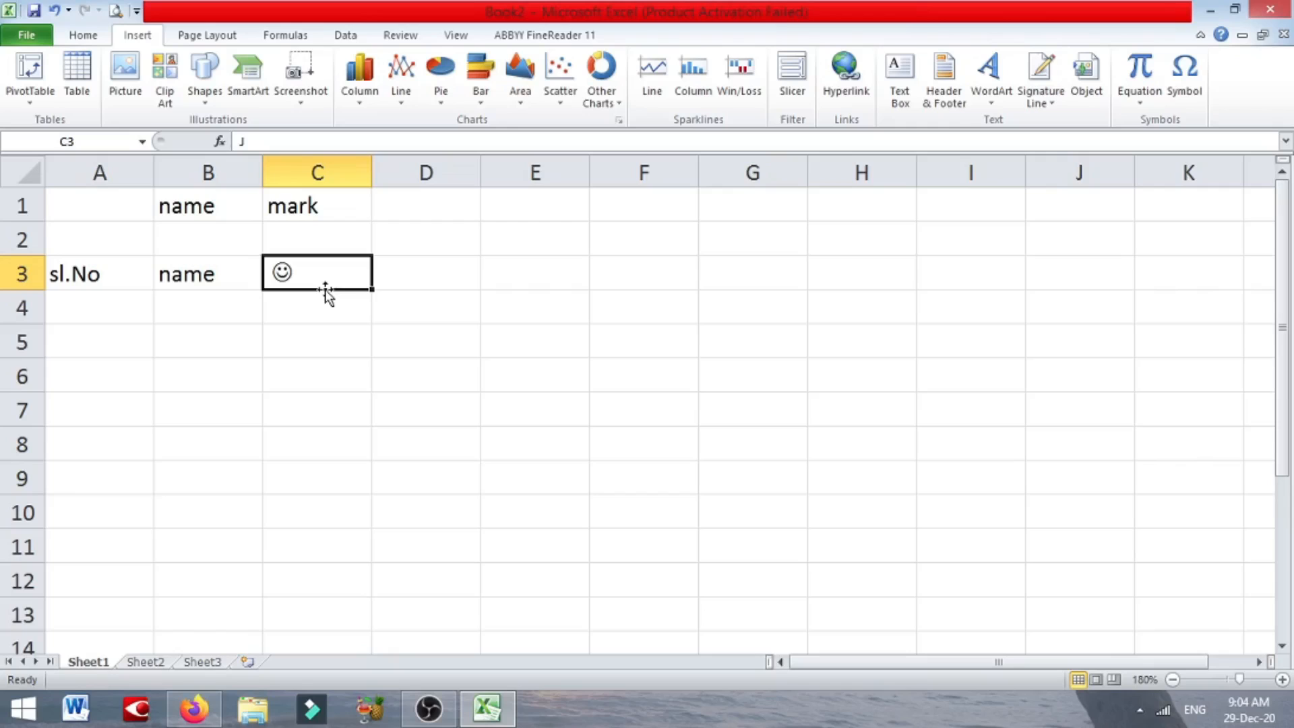
Step: Undo and redo the insertion of the smiley symbol in cell C3 twice
{"action": "left_click", "coordinate": [53, 11]}
{"action": "left_click", "coordinate": [84, 12]}
{"action": "left_click", "coordinate": [52, 13]}
{"action": "left_click", "coordinate": [87, 14]}
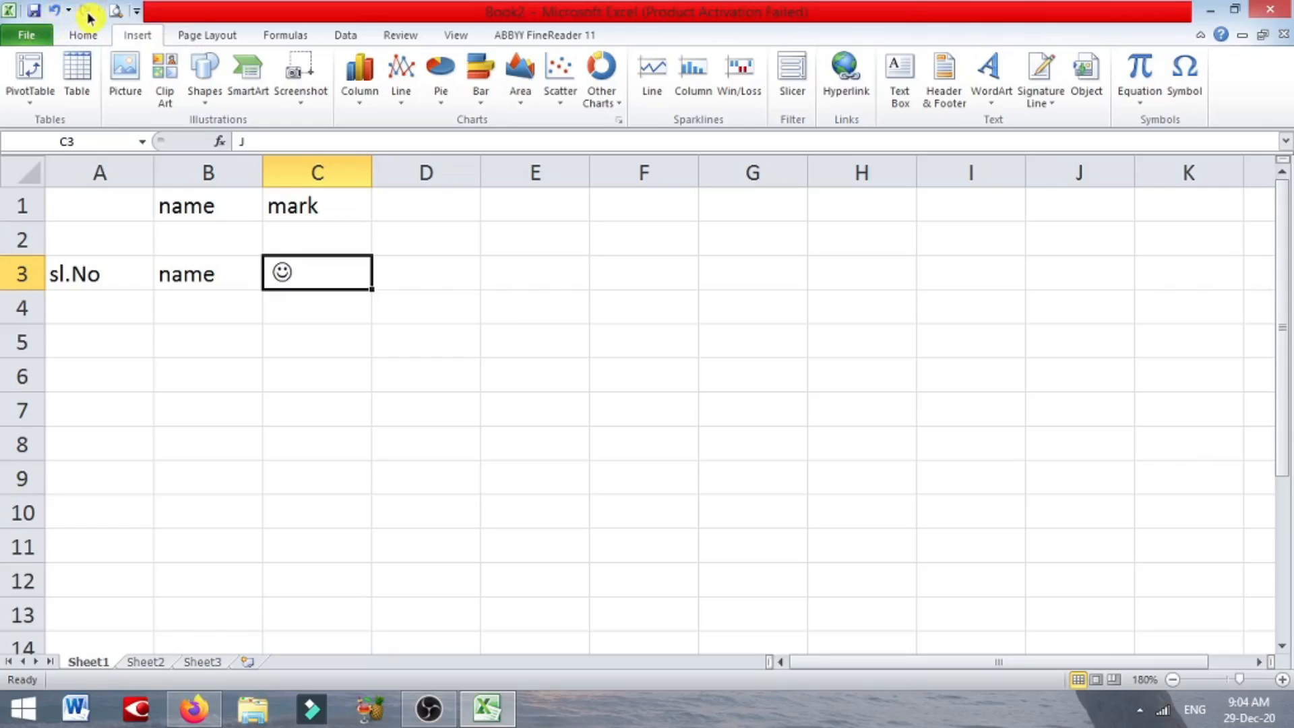